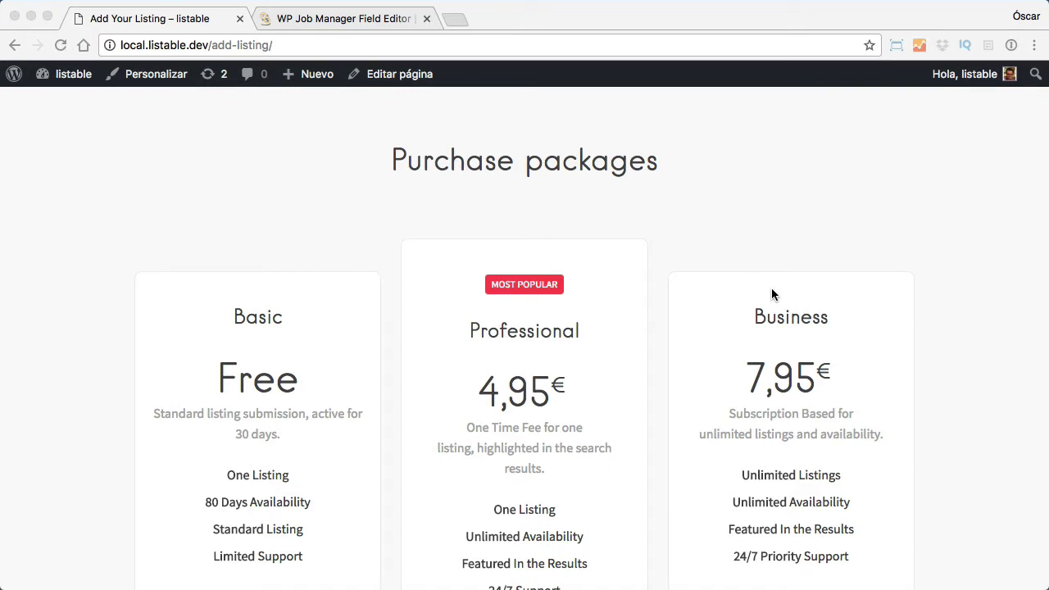
# - View the purchase packages on the add-listing page and open the site's WooCommerce product list in the WordPress admin
pyautogui.scroll(-1, 771, 288)
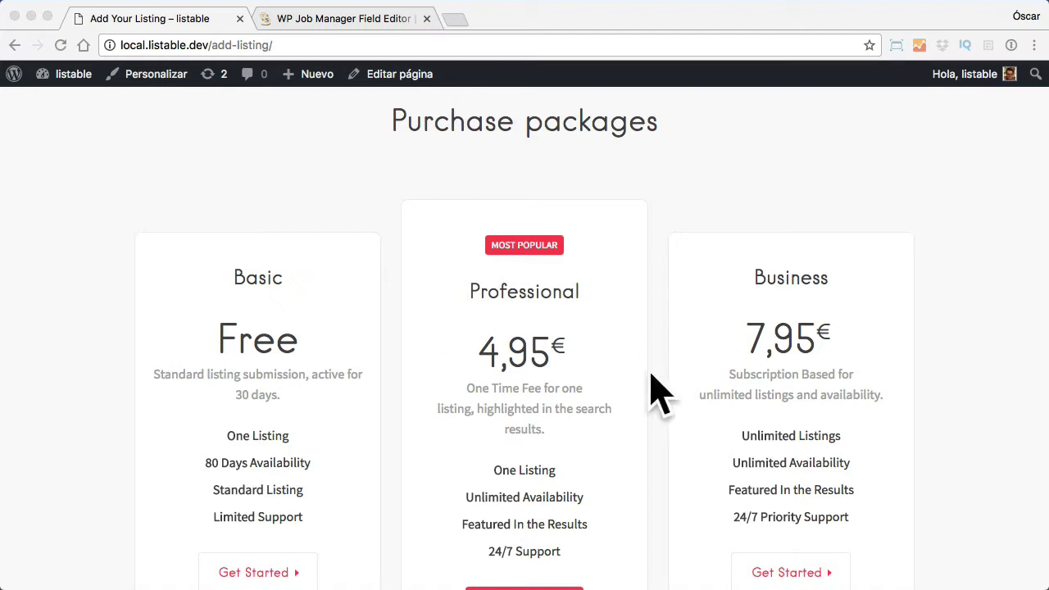
pyautogui.moveTo(72, 77)
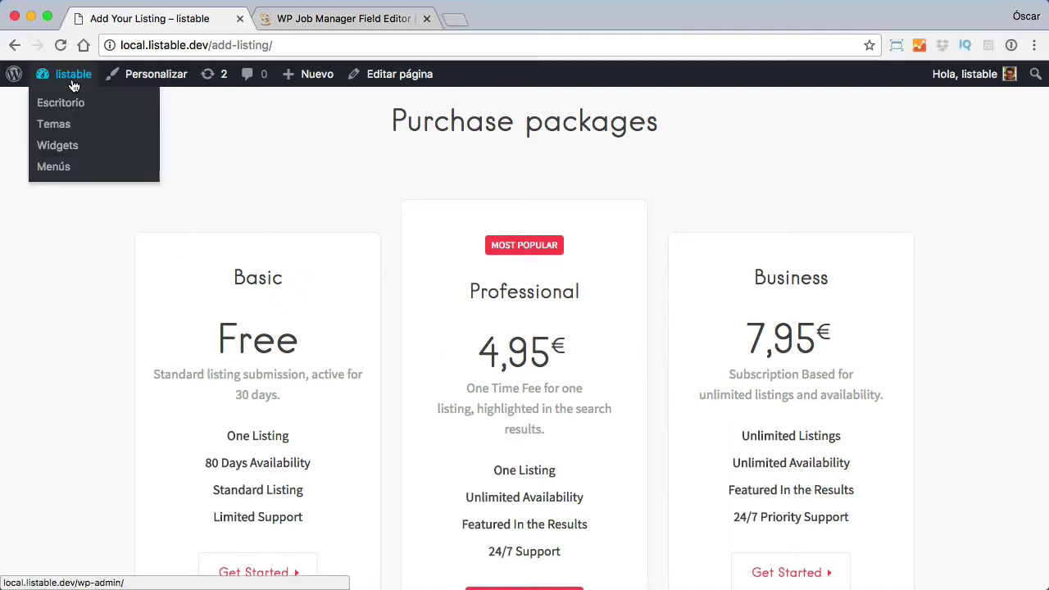
pyautogui.click(71, 106)
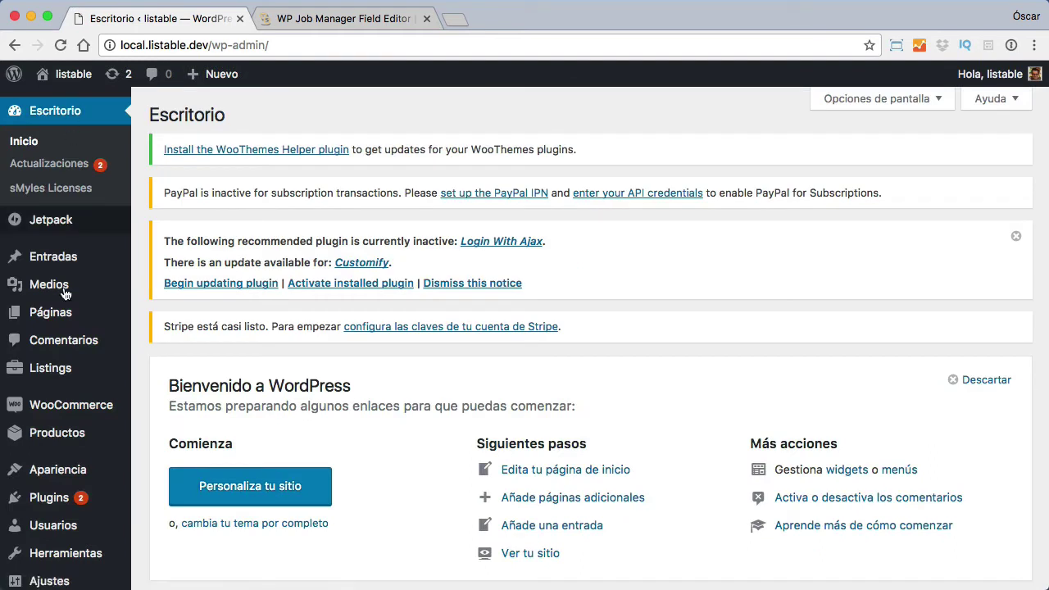
pyautogui.moveTo(66, 410)
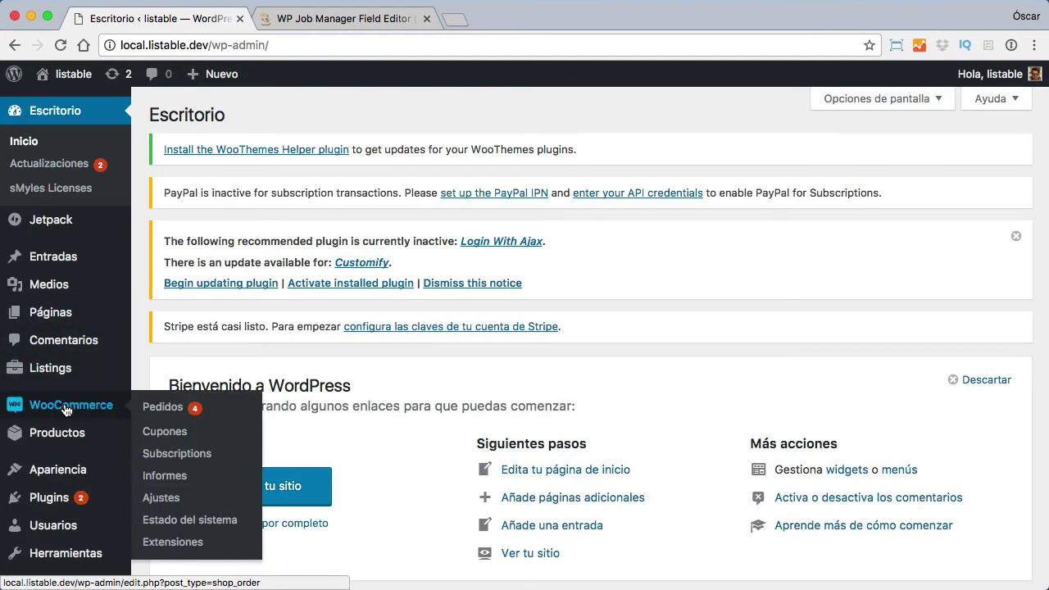
pyautogui.moveTo(62, 436)
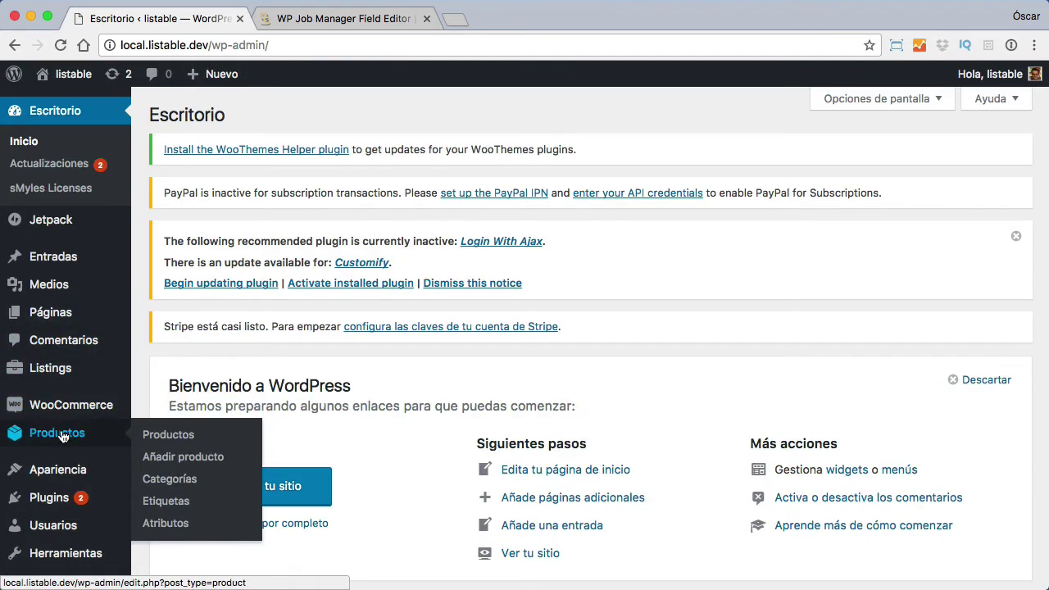
pyautogui.click(169, 434)
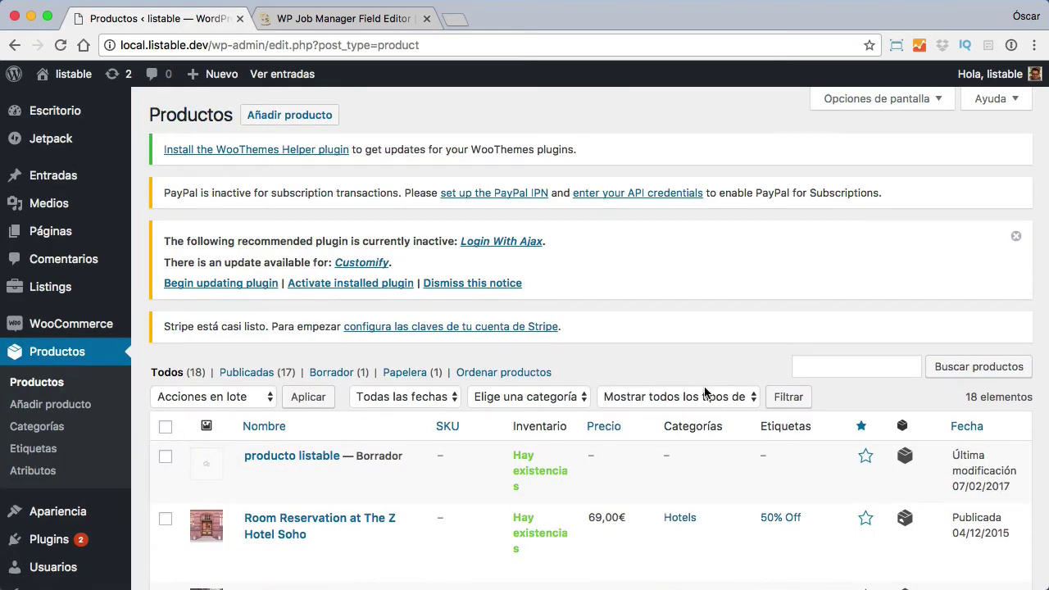
# - Filter the product list by the Job_package_subscription product type
pyautogui.click(704, 393)
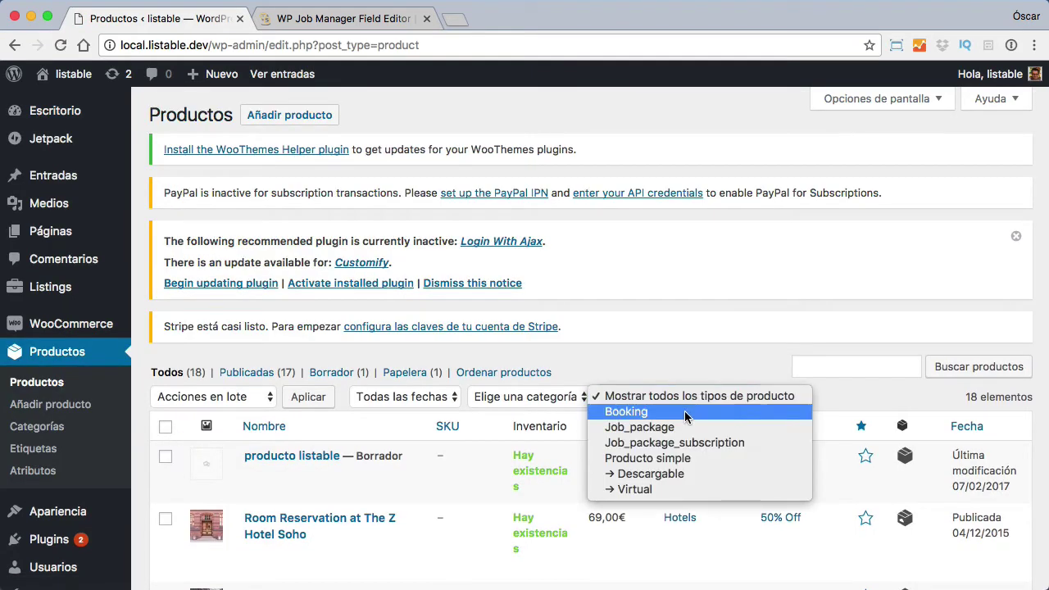
pyautogui.press('Escape')
pyautogui.click(757, 431)
pyautogui.click(790, 399)
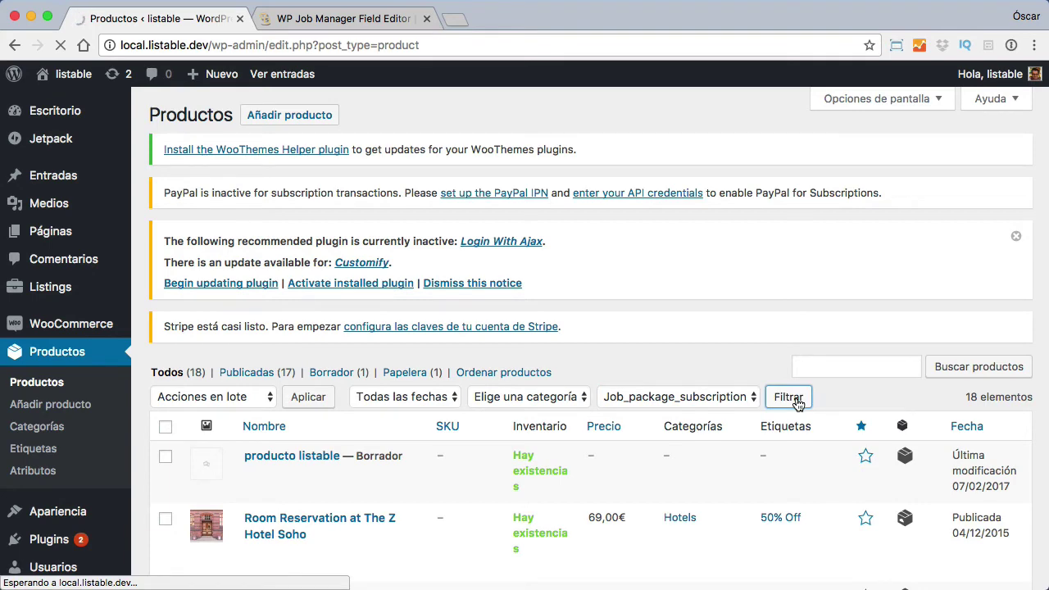
# - Open the Business product and examine its subscription price, listing limit, duration and resume package settings
pyautogui.click(301, 472)
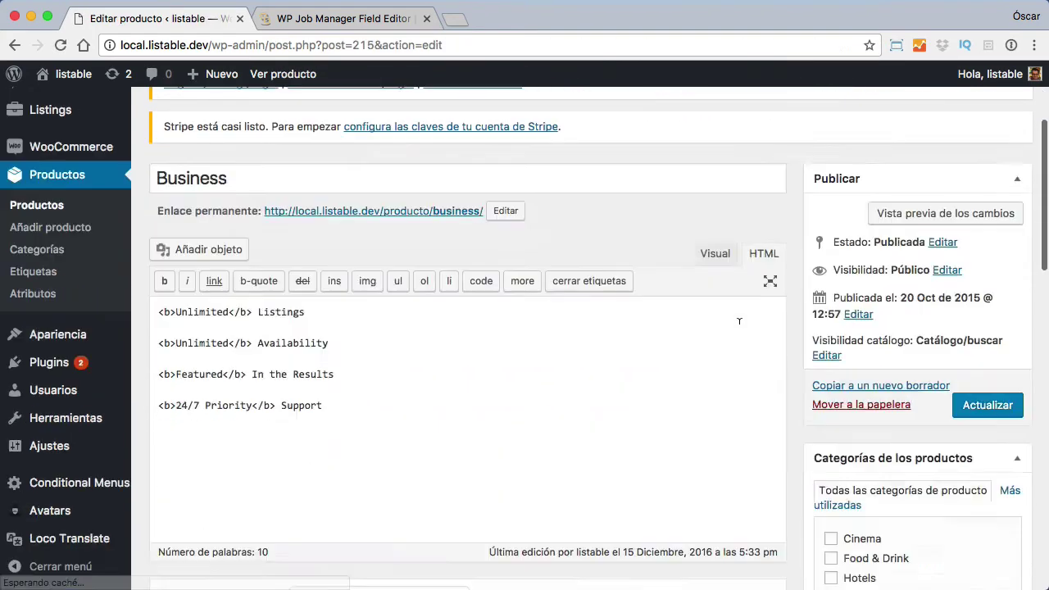
pyautogui.scroll(-5, 740, 323)
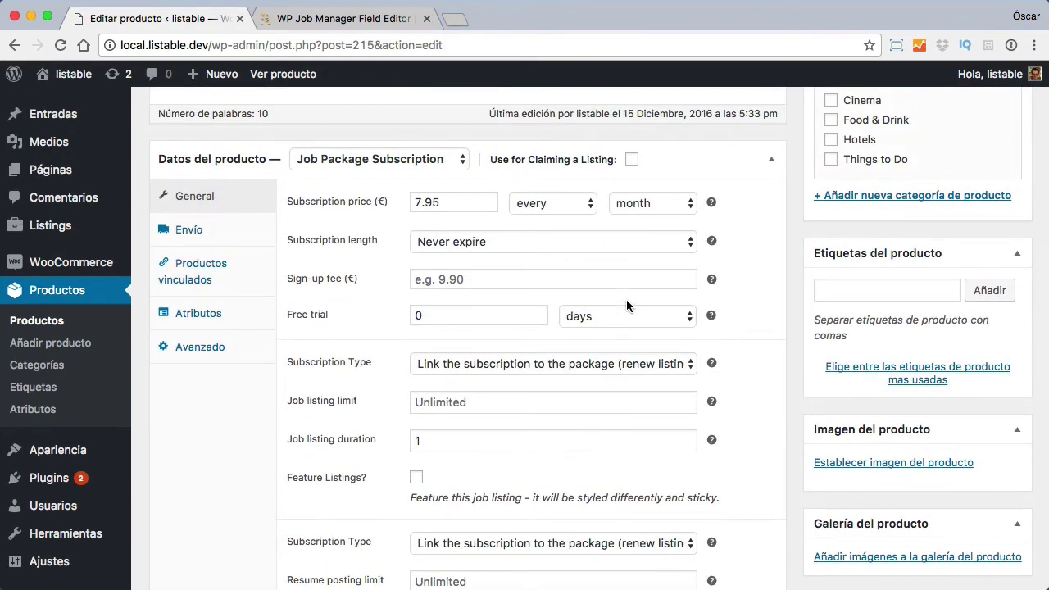
pyautogui.scroll(-3, 590, 319)
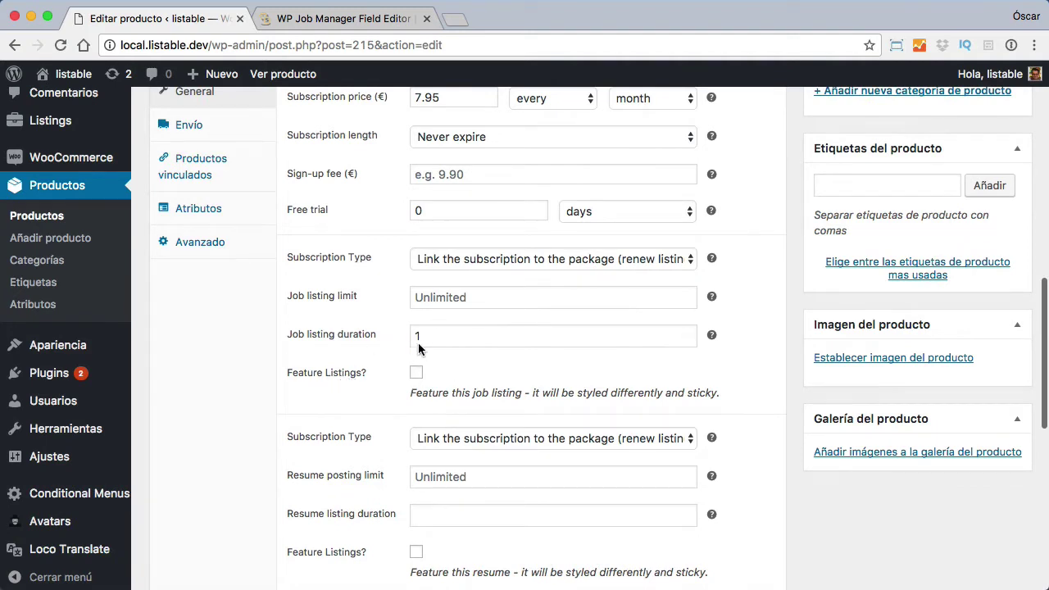
pyautogui.scroll(-1, 503, 283)
pyautogui.scroll(-2, 503, 283)
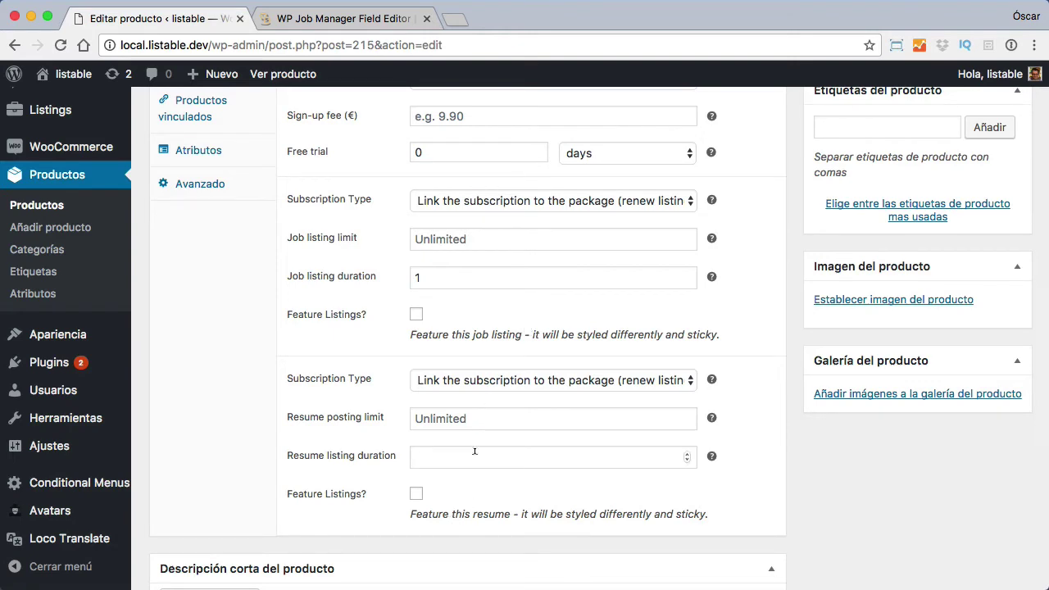
pyautogui.scroll(5, 474, 452)
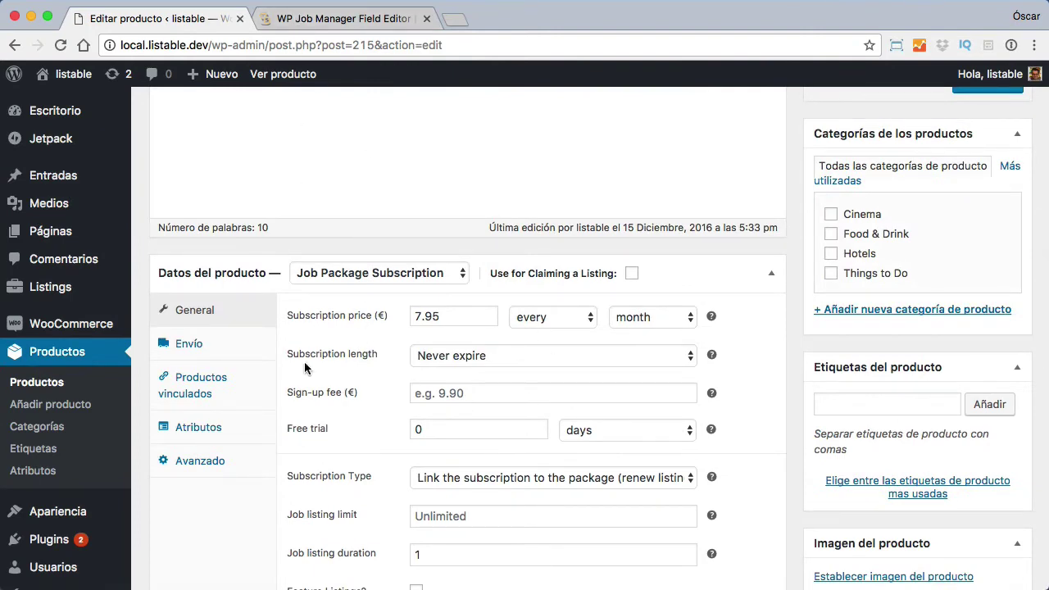
# - Examine the WP Job Manager Field Editor plugin page on the sMyles site, including its description and license options
pyautogui.click(344, 21)
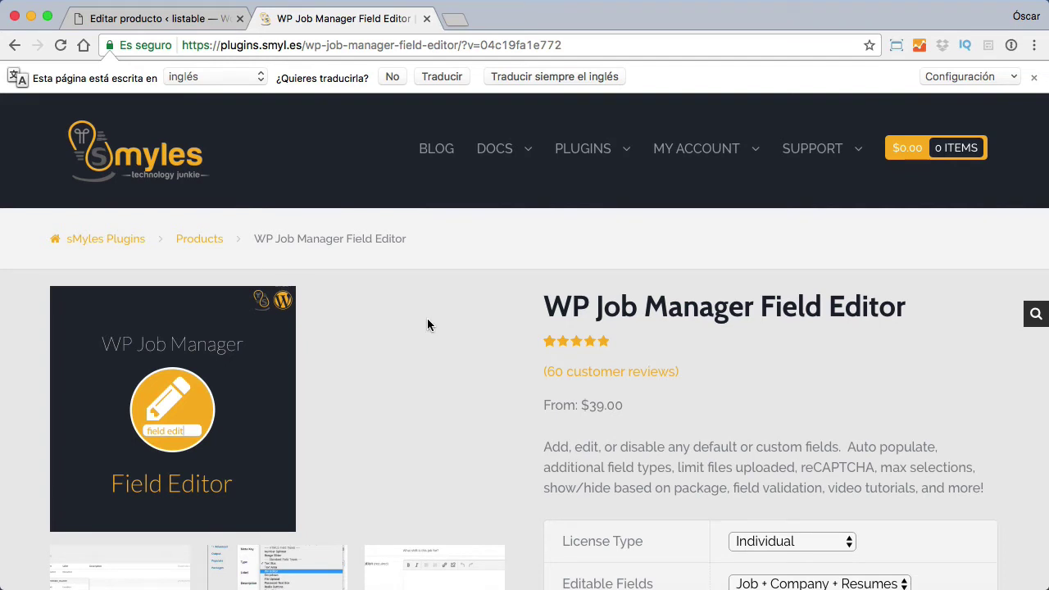
pyautogui.scroll(-3, 428, 326)
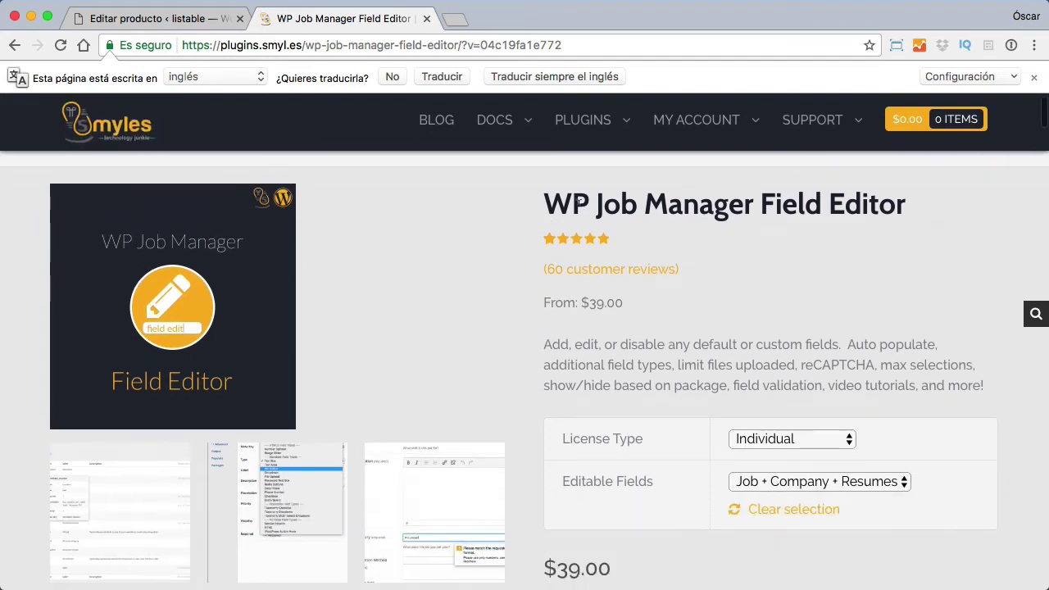
pyautogui.scroll(-2, 838, 237)
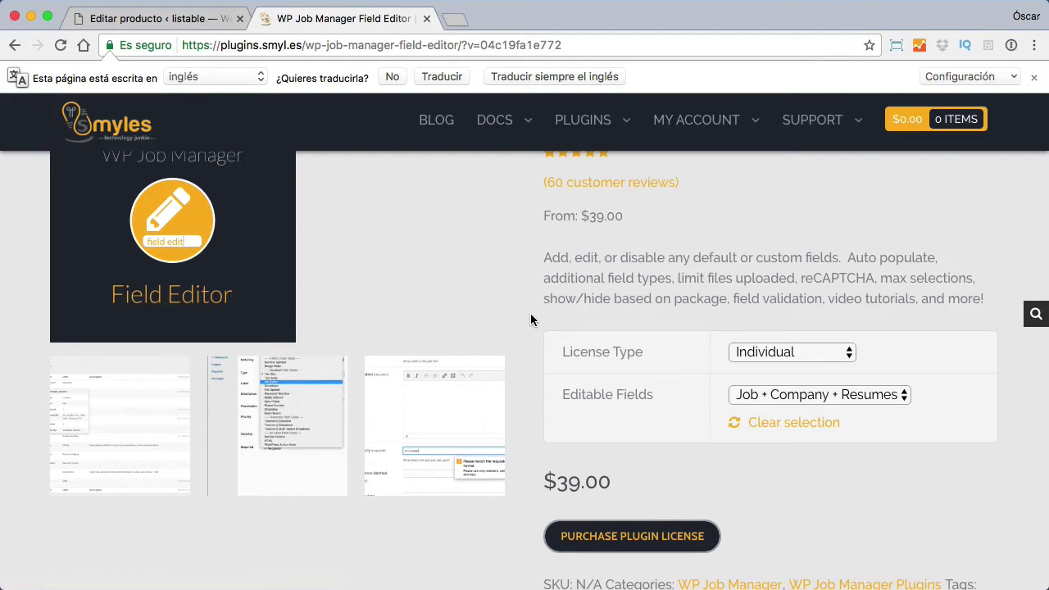
pyautogui.scroll(3, 530, 319)
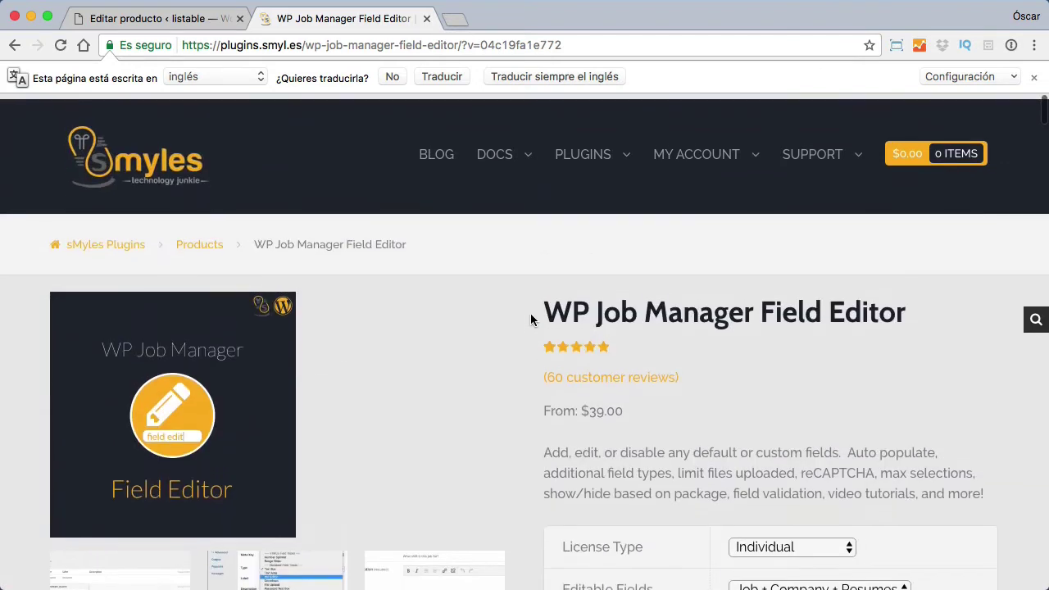
# - Return to the Business product and review its job package subscription data again
pyautogui.click(142, 19)
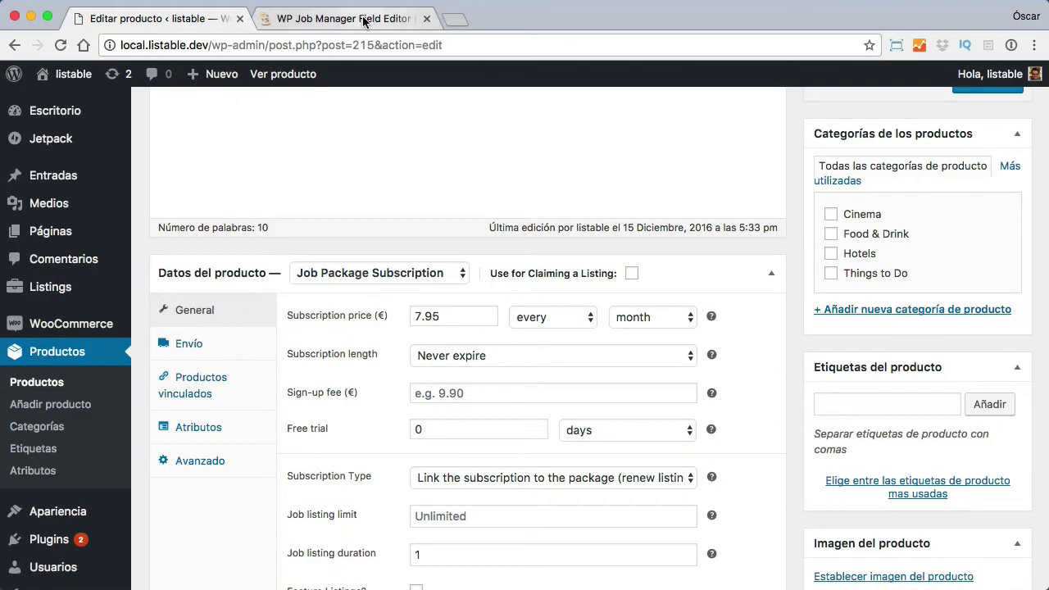
pyautogui.scroll(-2, 606, 388)
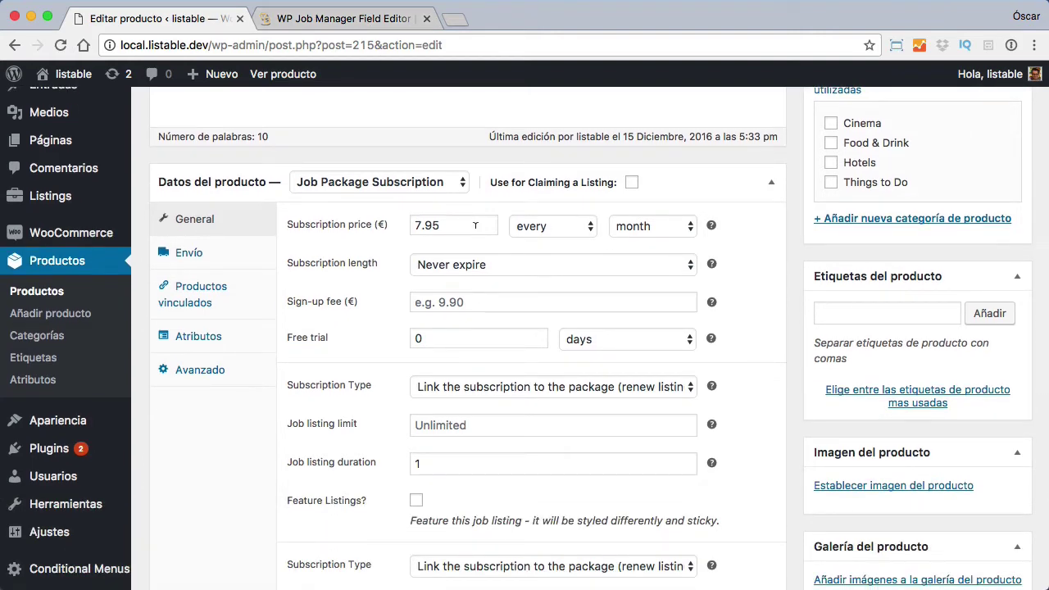
pyautogui.scroll(3, 82, 491)
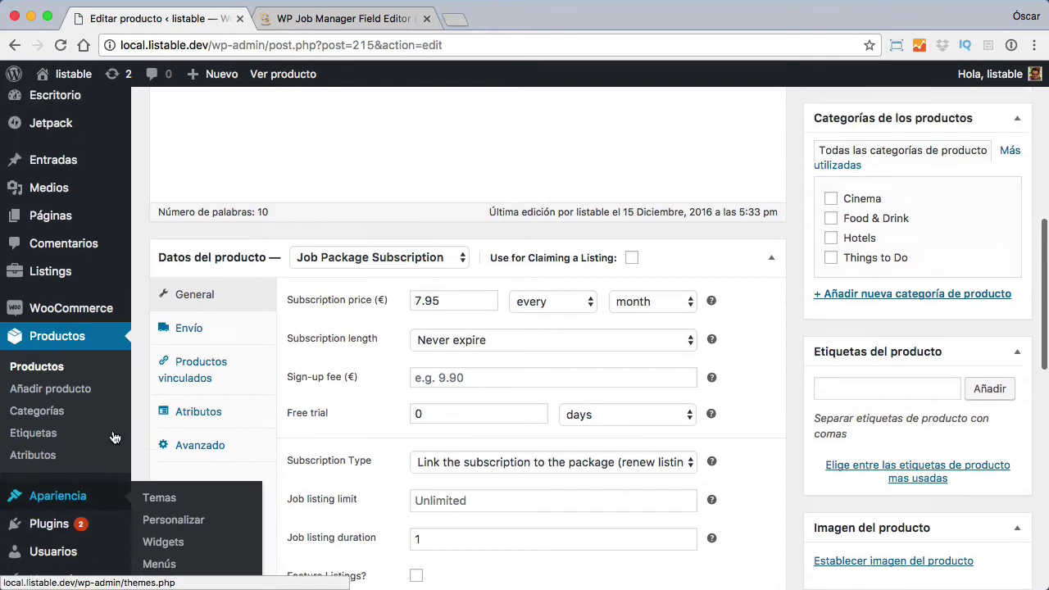
# - Start a new listing field in Listing campos with the meta key campo_premium and copy that key
pyautogui.moveTo(65, 294)
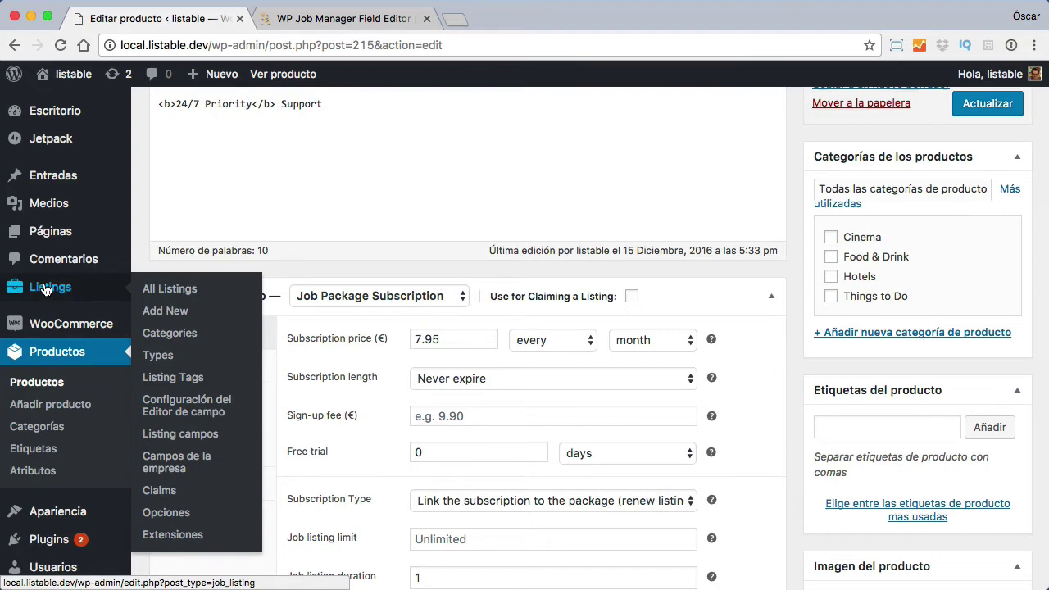
pyautogui.click(196, 439)
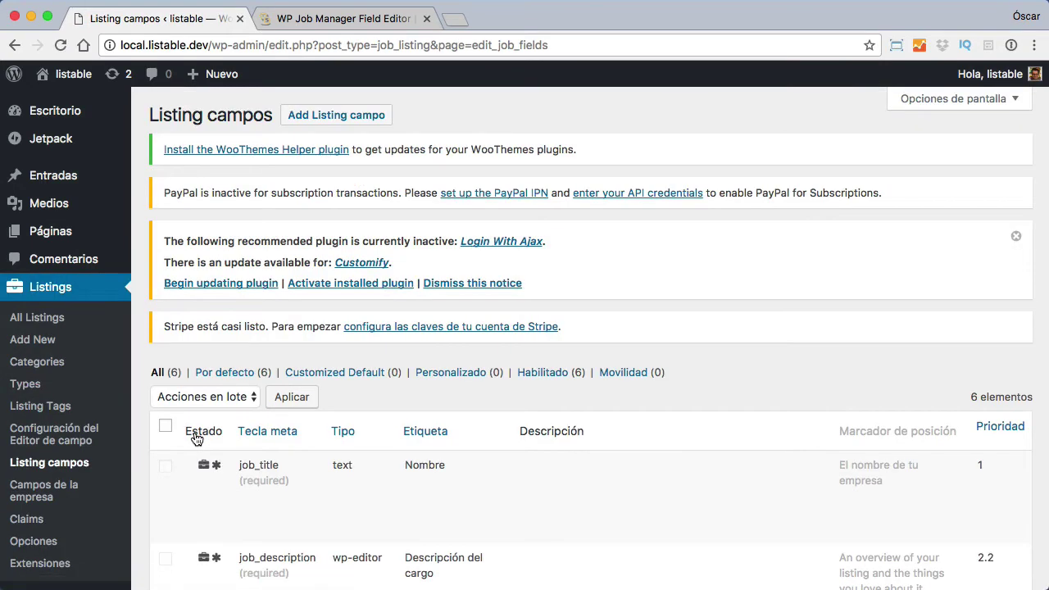
pyautogui.click(354, 116)
pyautogui.click(574, 184)
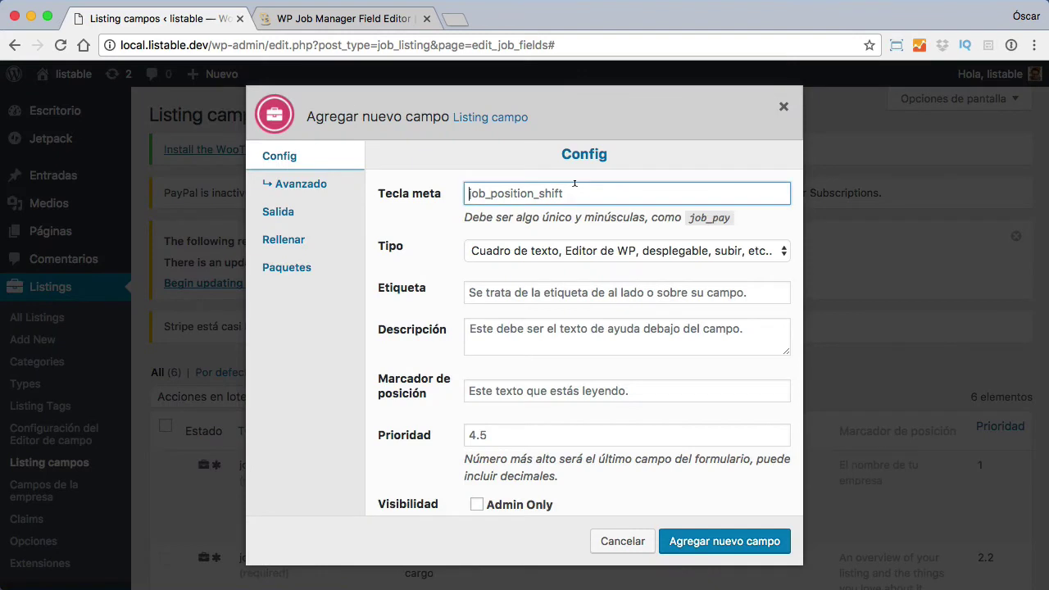
pyautogui.write('campo')
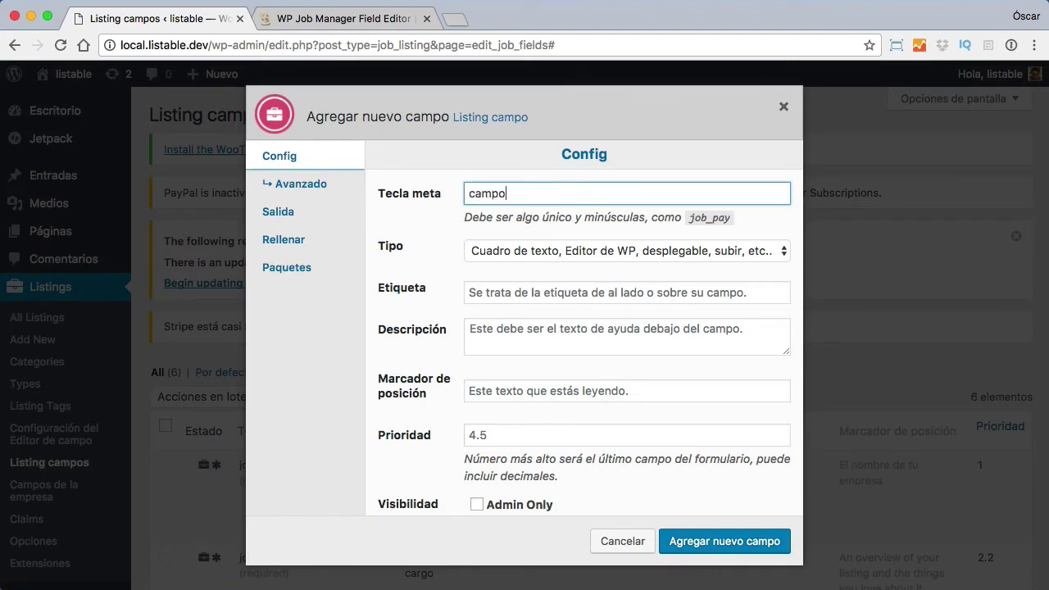
pyautogui.write('_premium')
pyautogui.press('super+a')
pyautogui.press('super+c')
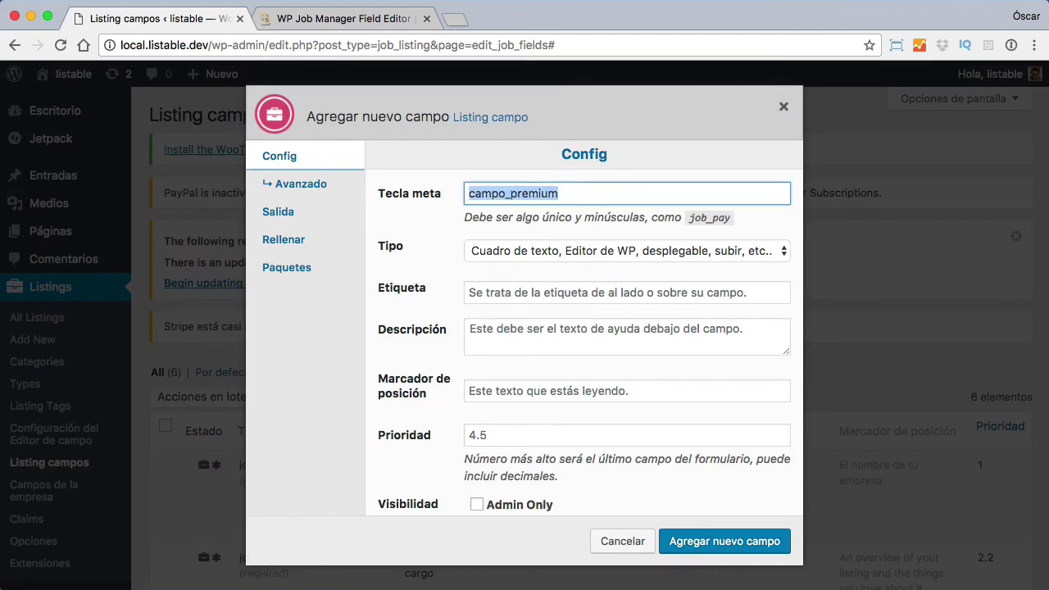
# - Set the new field's type to Cuadro de texto and its label, description and placeholder to campo_premium
pyautogui.click(581, 253)
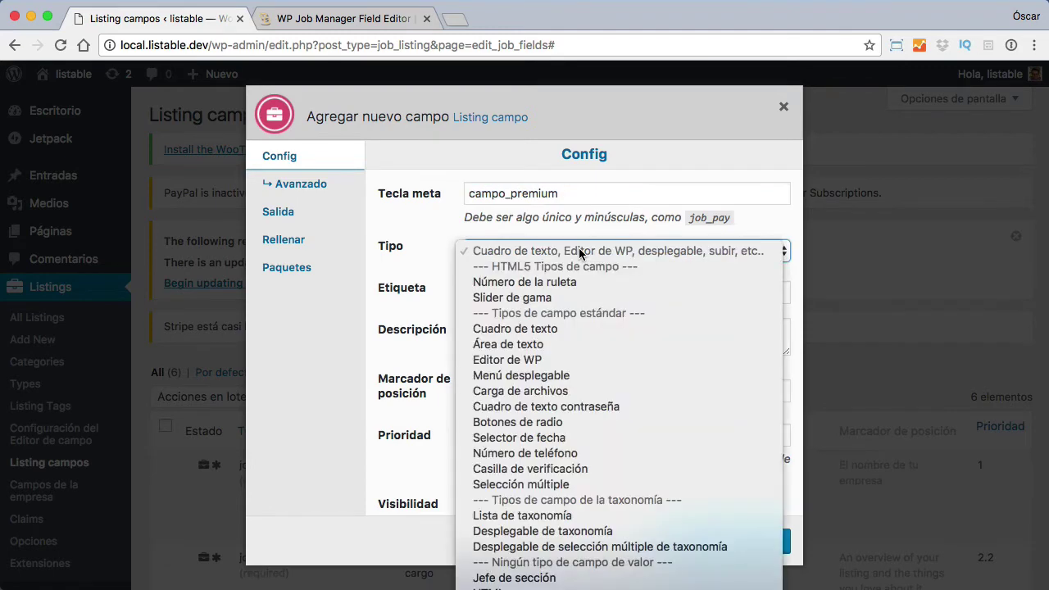
pyautogui.click(542, 331)
pyautogui.press('Tab')
pyautogui.press('super+v')
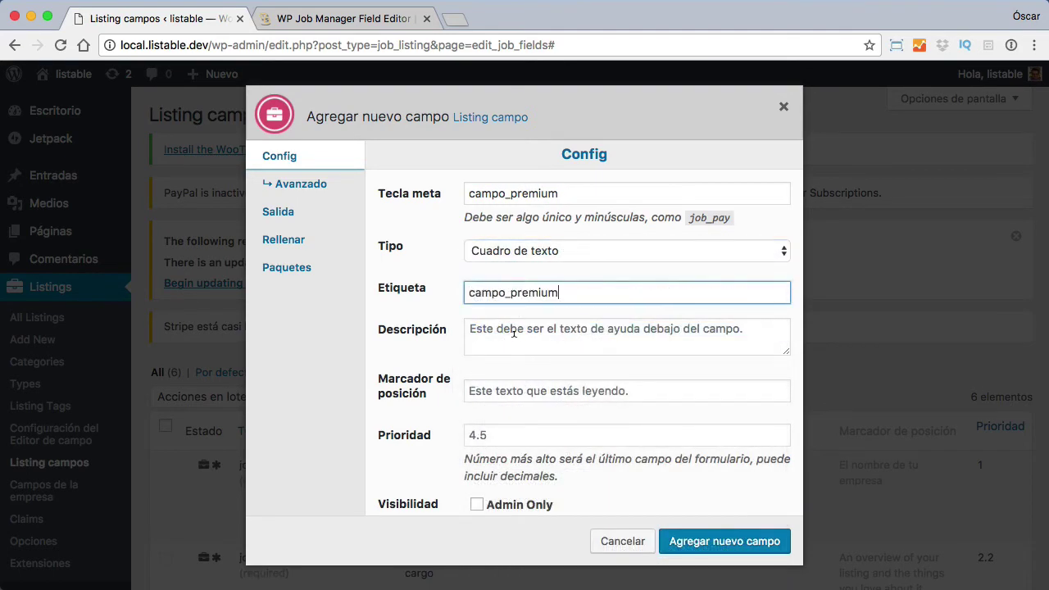
pyautogui.click(514, 330)
pyautogui.press('super+v')
pyautogui.click(519, 391)
pyautogui.press('super+v')
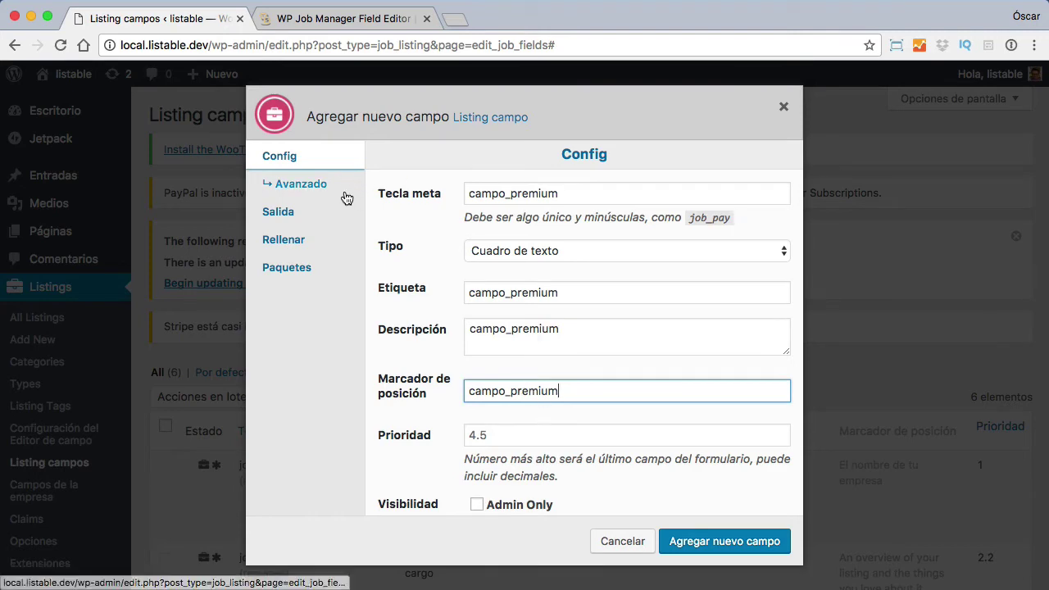
# - Set the field's default value and title to campo_premium in the advanced settings
pyautogui.click(315, 190)
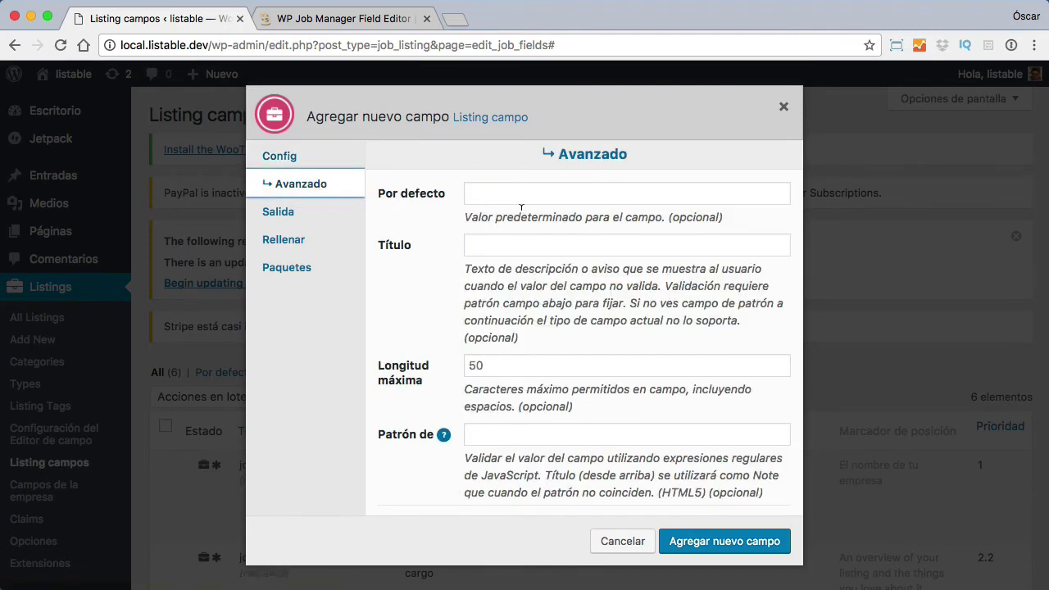
pyautogui.click(501, 191)
pyautogui.press('super+v')
pyautogui.click(520, 243)
pyautogui.press('super+v')
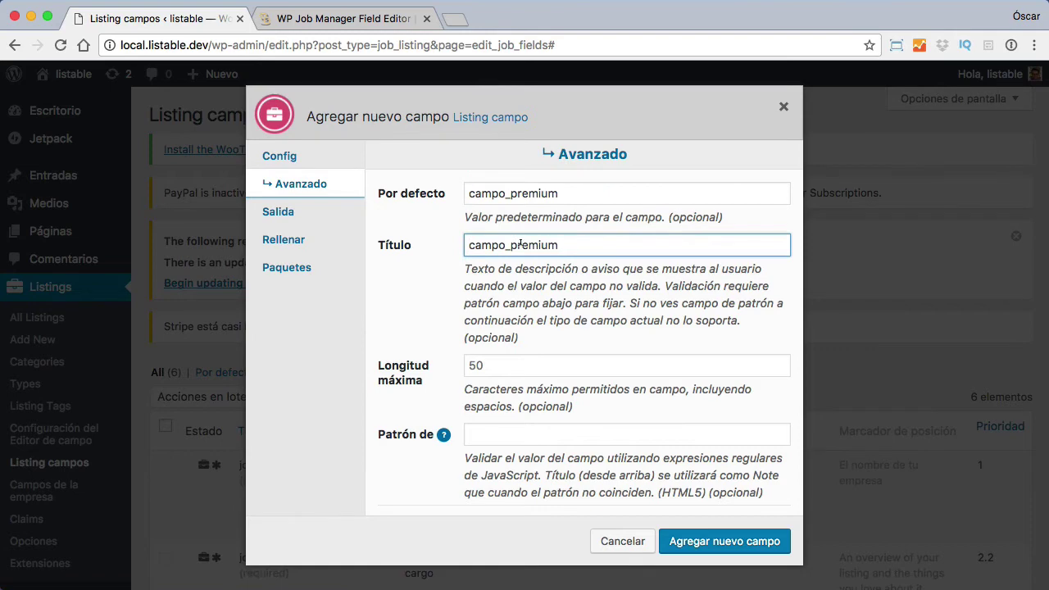
# - Set the field's automatic output location to Parte superior del listado de trabajo
pyautogui.click(278, 211)
pyautogui.click(510, 197)
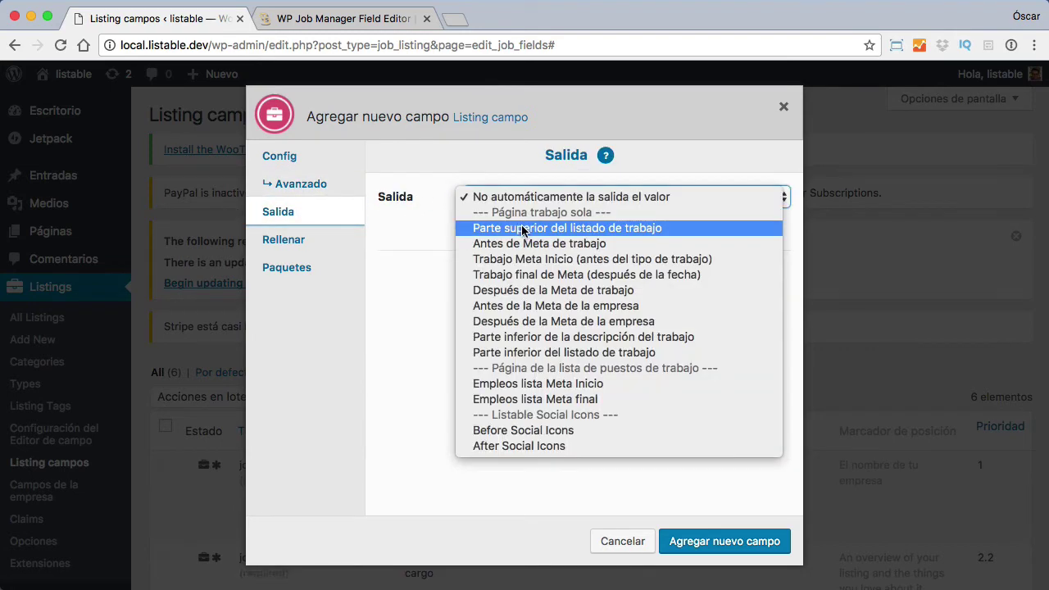
pyautogui.click(522, 228)
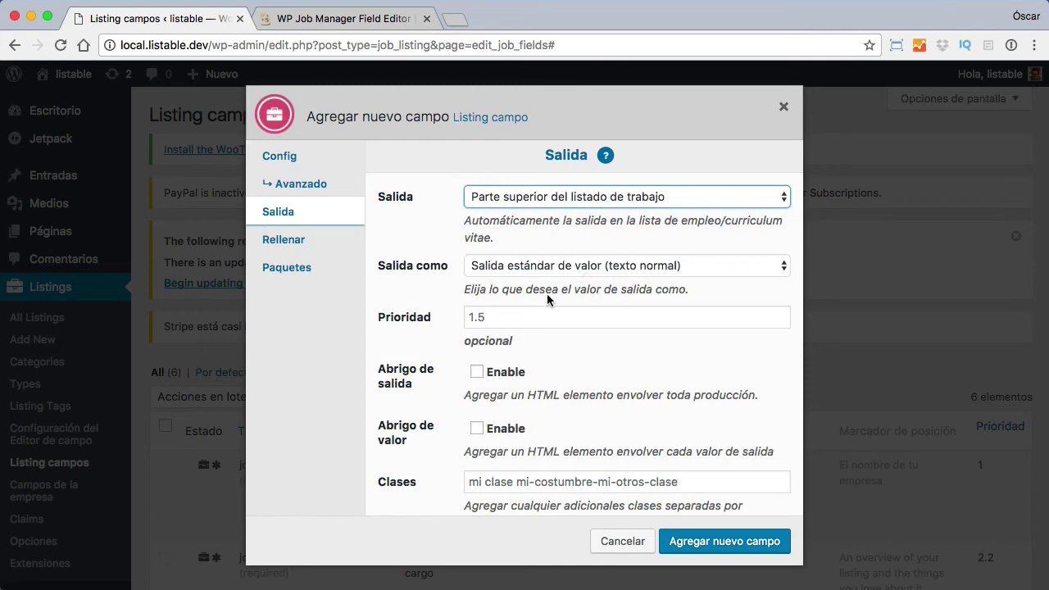
# - Require specific packages for the field, select only the Business package, and add the new field
pyautogui.click(306, 248)
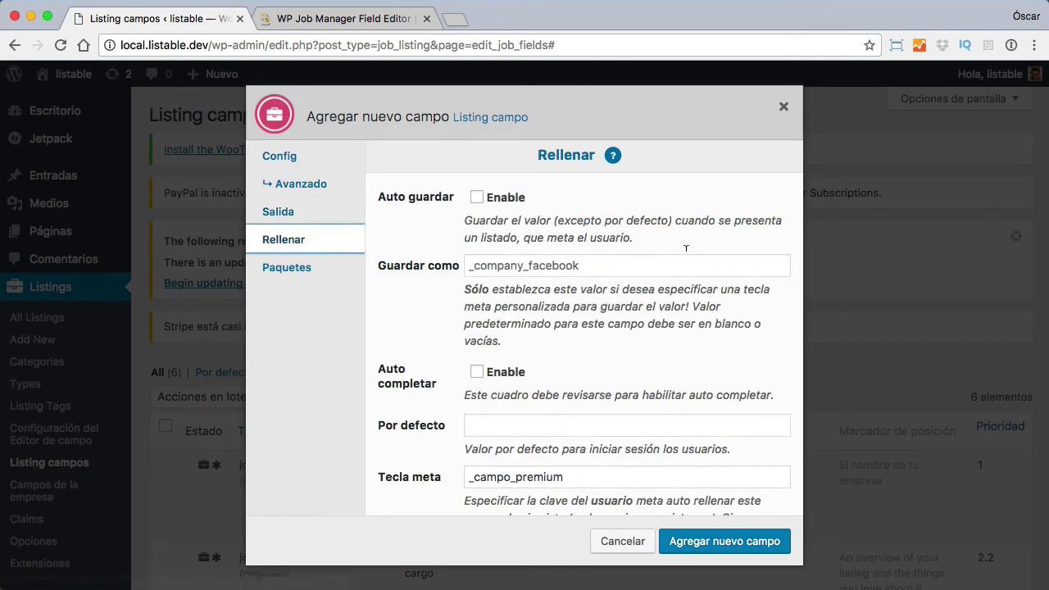
pyautogui.click(293, 277)
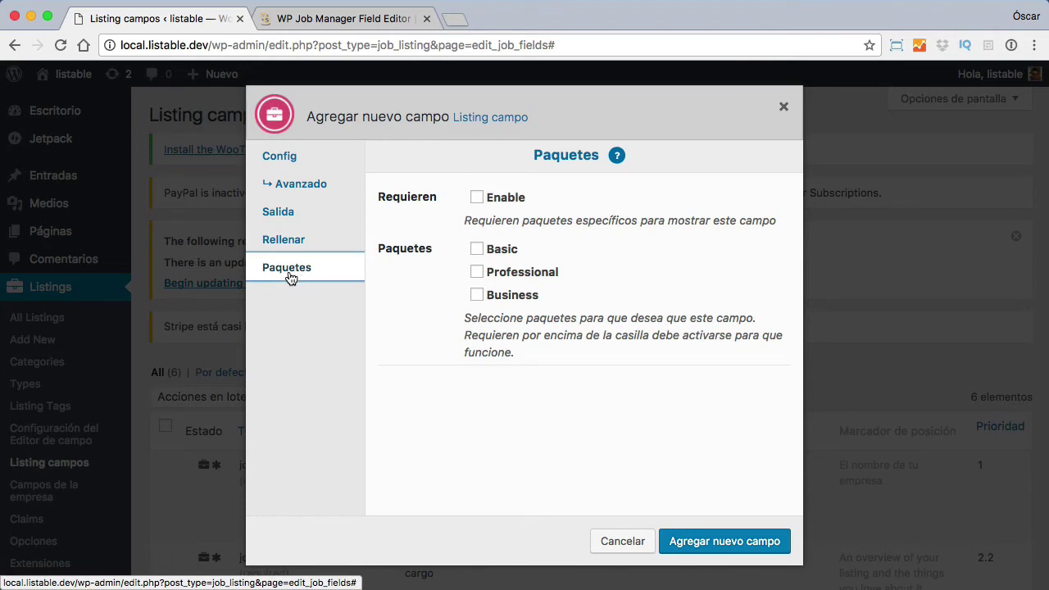
pyautogui.click(477, 197)
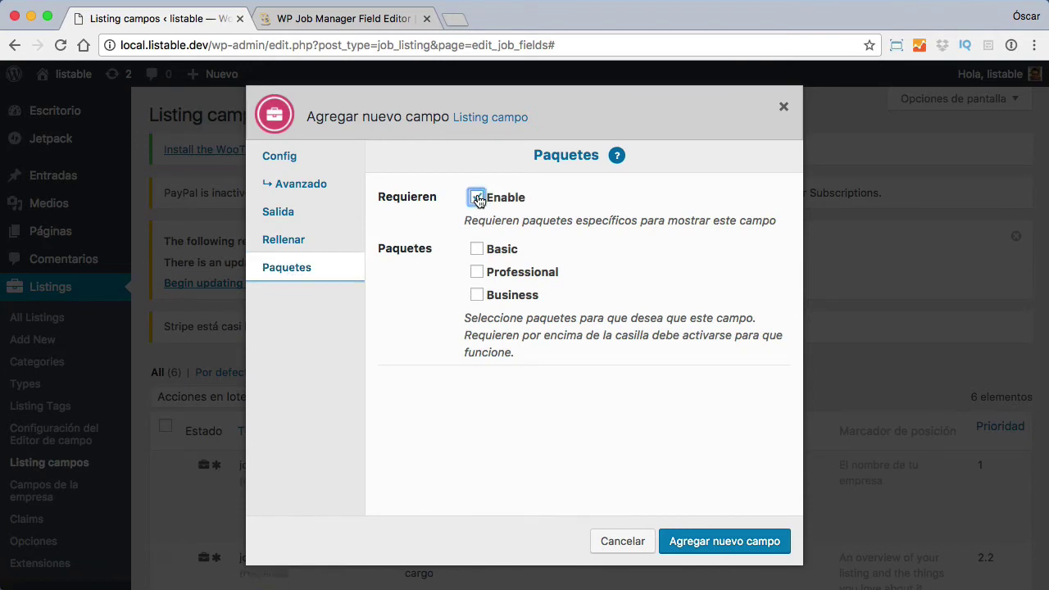
pyautogui.click(477, 295)
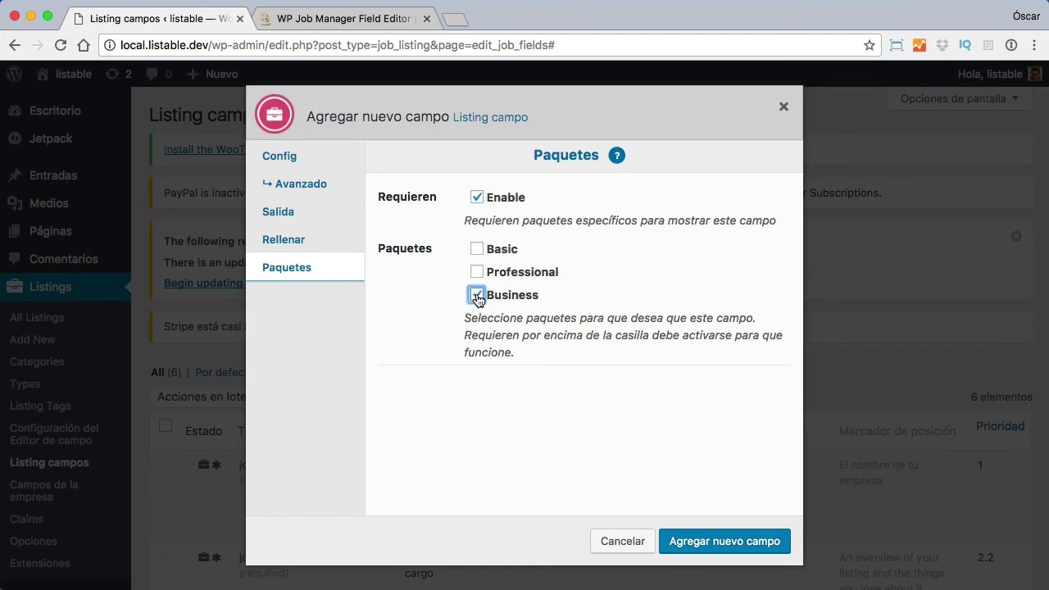
pyautogui.click(477, 296)
pyautogui.click(477, 295)
pyautogui.click(727, 546)
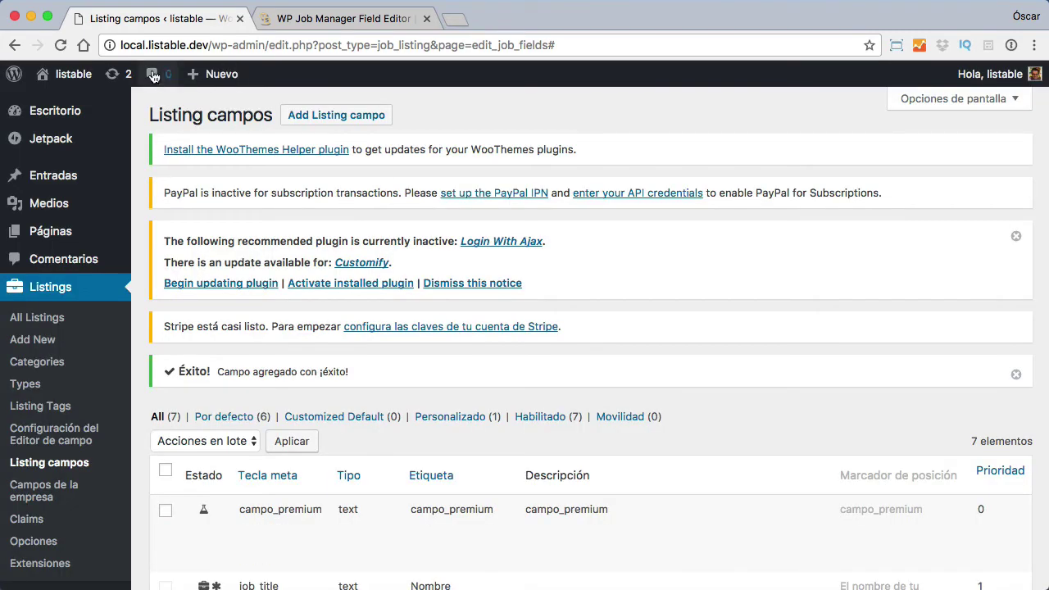
# - Open the listable site in a new tab, start adding a listing with a Business package, and check its form for campo_premium
pyautogui.moveTo(65, 74)
pyautogui.keyDown('super'); pyautogui.click(86, 102); pyautogui.keyUp('super')
pyautogui.click(331, 28)
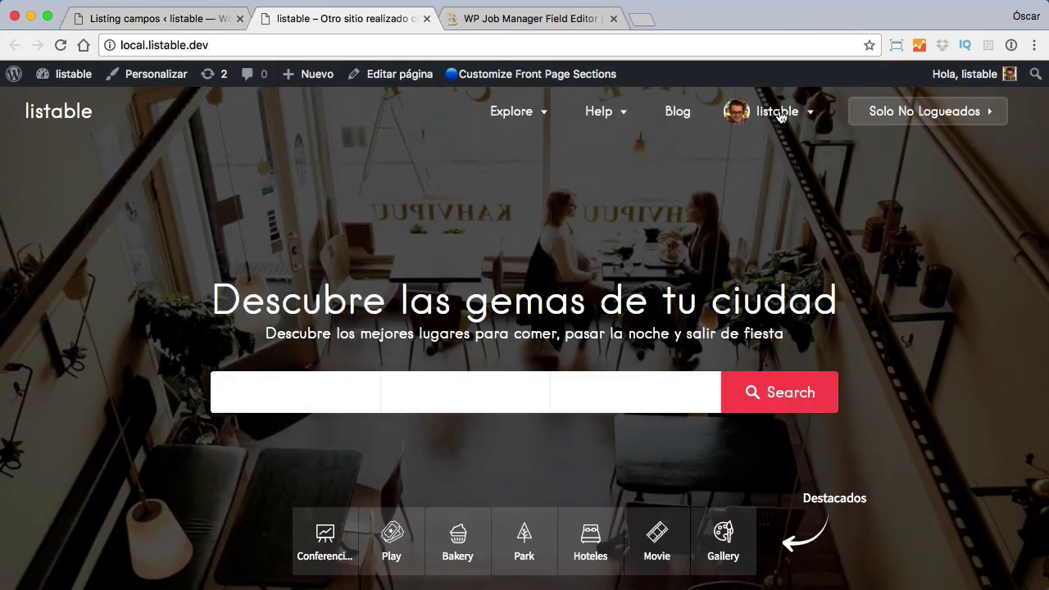
pyautogui.moveTo(778, 115)
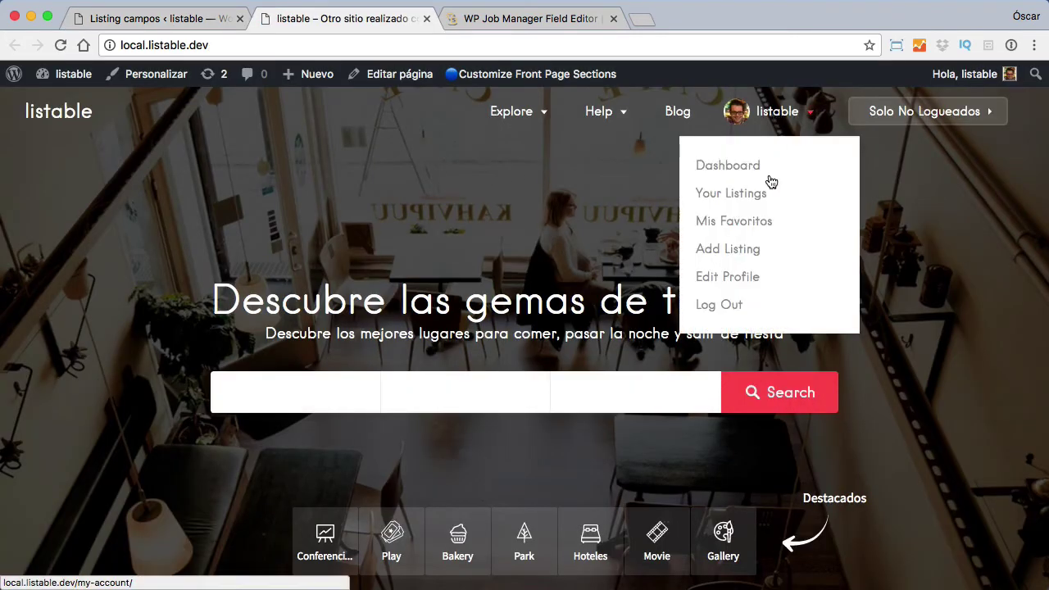
pyautogui.click(739, 254)
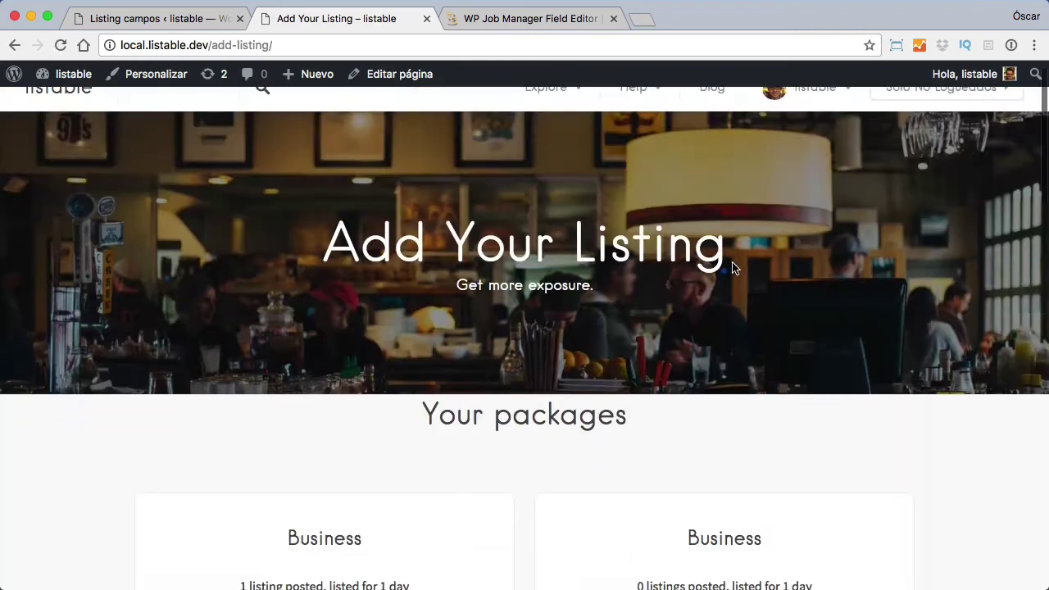
pyautogui.scroll(-5, 731, 262)
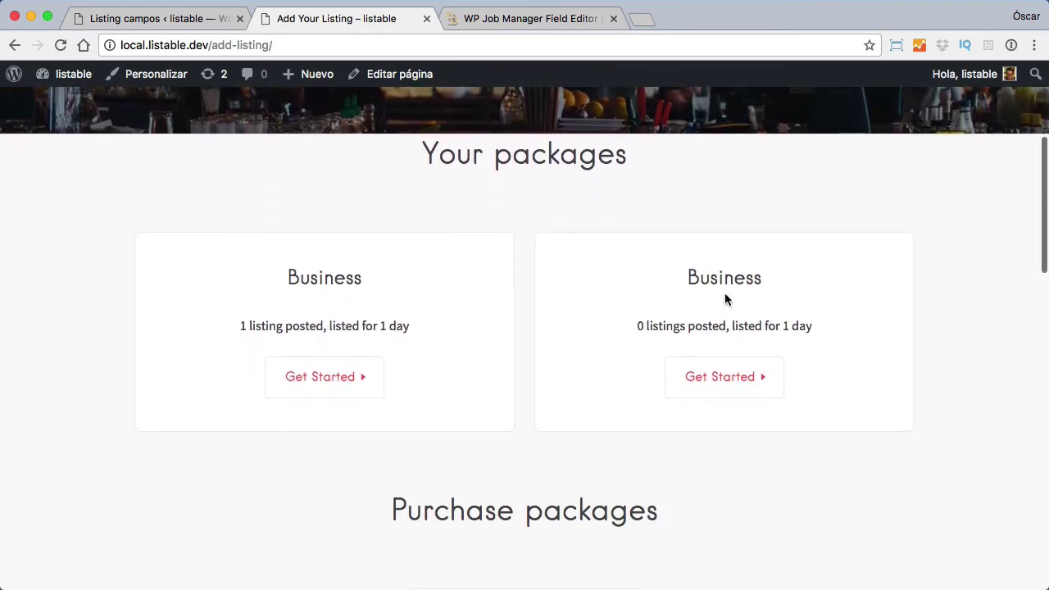
pyautogui.click(744, 385)
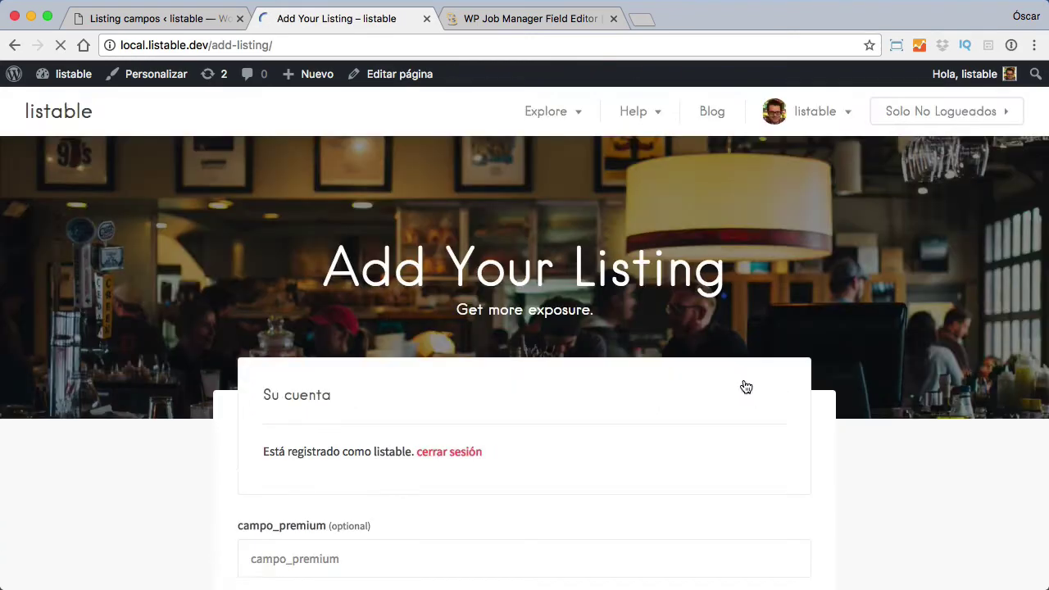
pyautogui.scroll(-5, 628, 295)
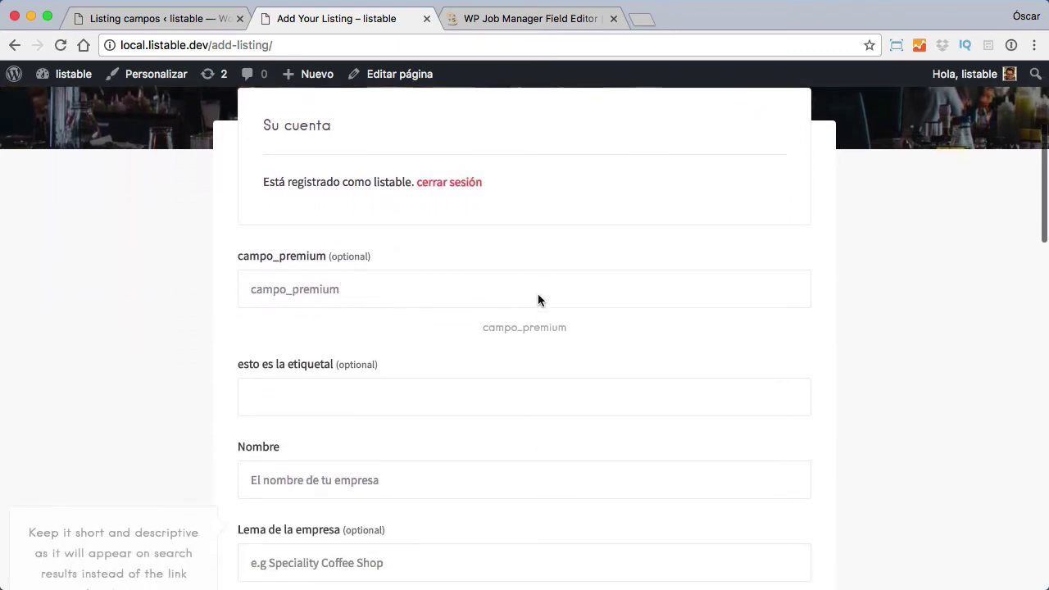
pyautogui.scroll(-1, 538, 299)
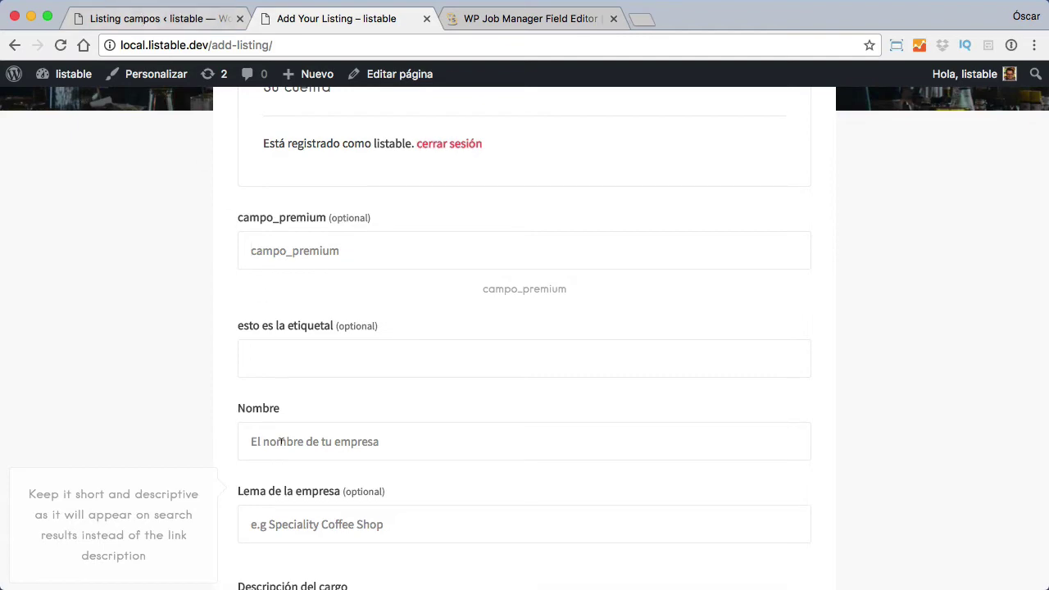
# - Edit campo_premium in Listing campos so it requires the Professional package instead of Business, and save the field
pyautogui.click(160, 20)
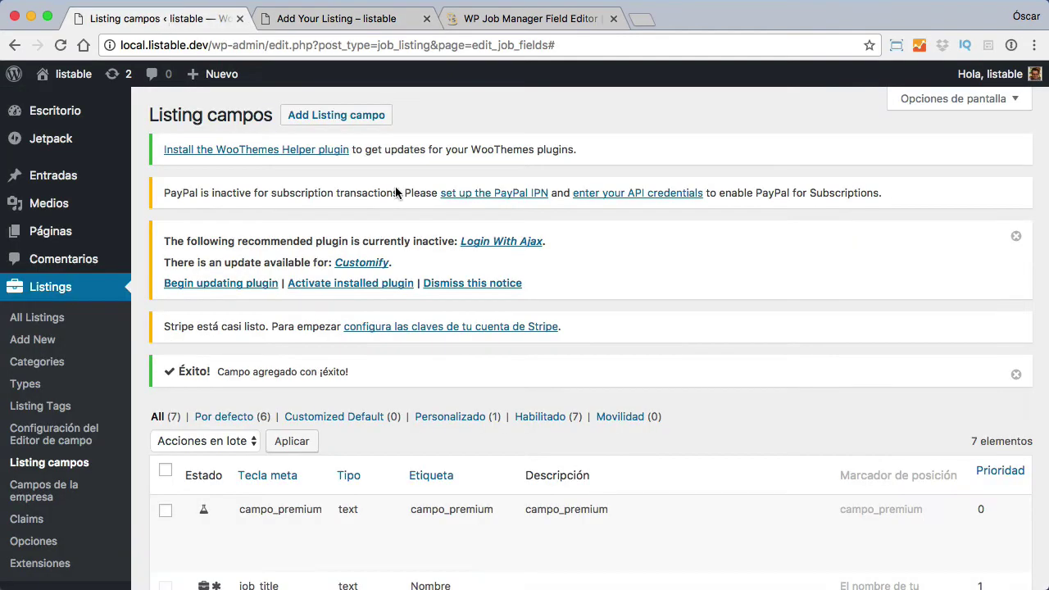
pyautogui.scroll(-2, 281, 427)
pyautogui.click(276, 432)
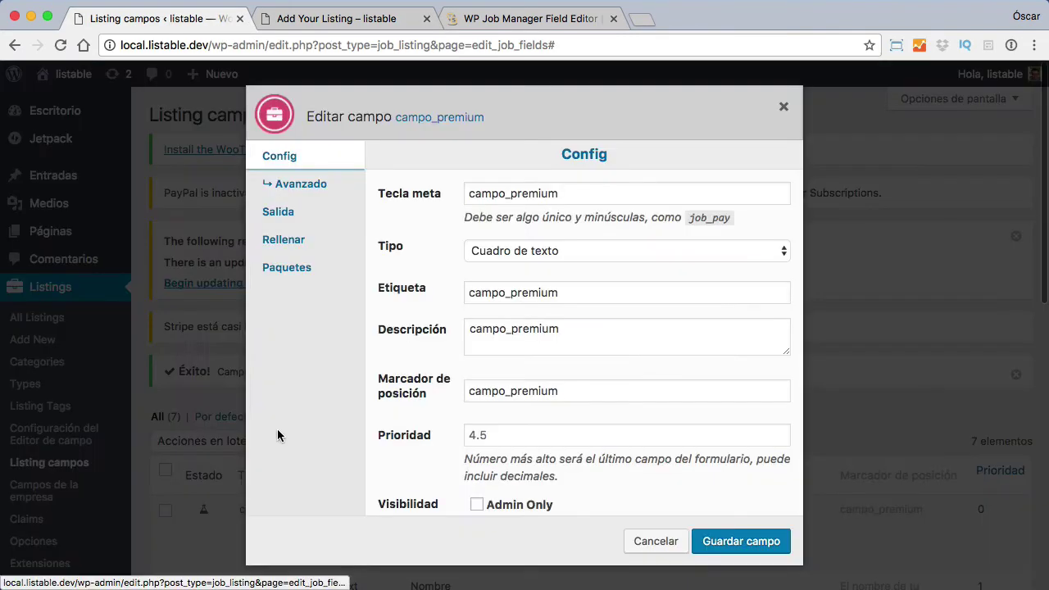
pyautogui.click(288, 269)
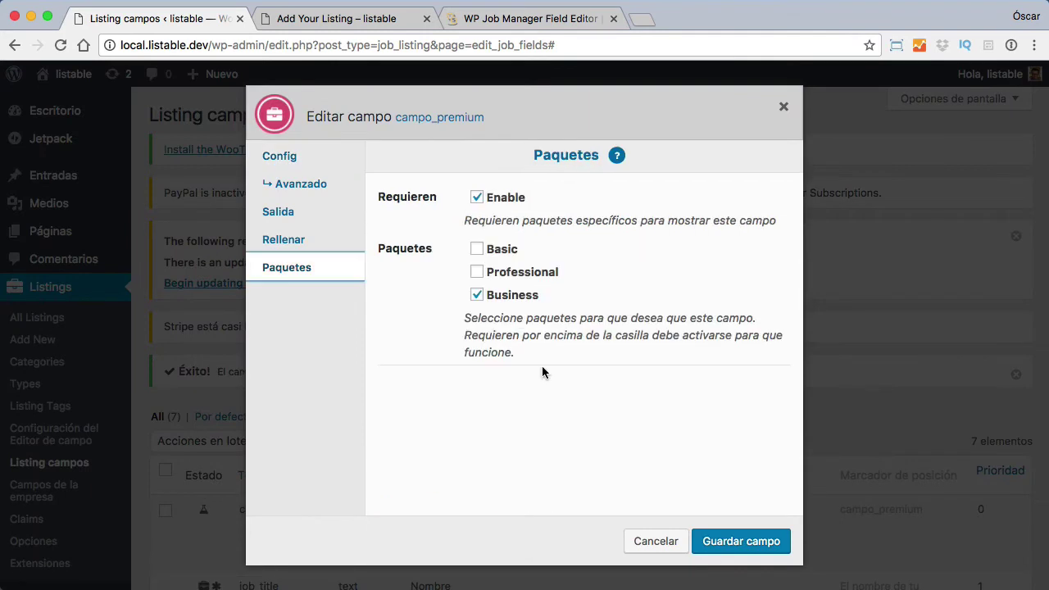
pyautogui.click(476, 297)
pyautogui.click(475, 272)
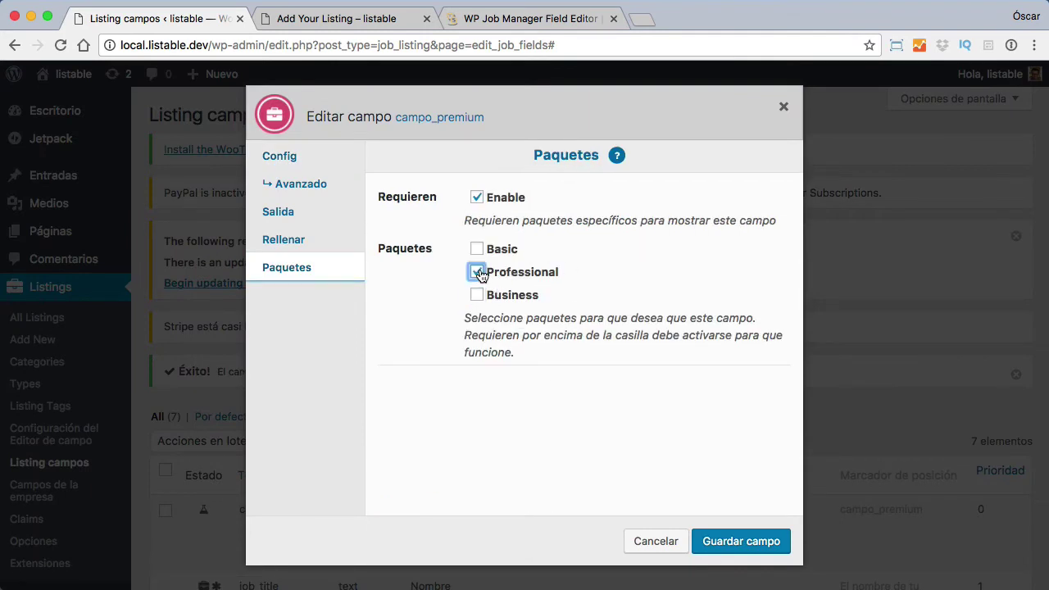
pyautogui.click(728, 542)
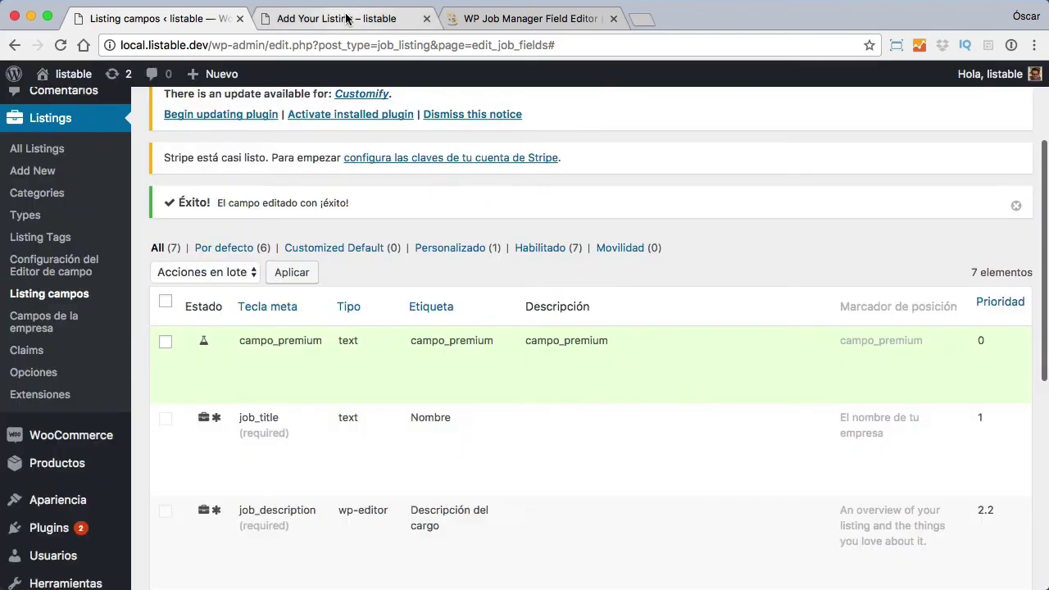
# - Reload the Add Your Listing form, resubmitting the package choice, and check whether campo_premium is offered
pyautogui.click(345, 18)
pyautogui.press('super+r')
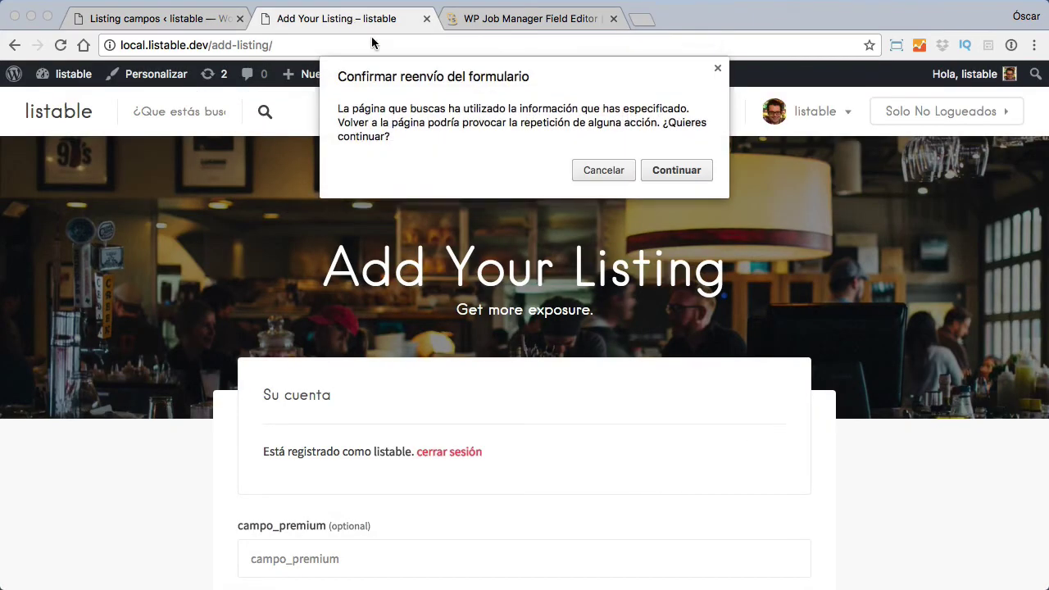
pyautogui.click(676, 171)
pyautogui.scroll(-2, 573, 334)
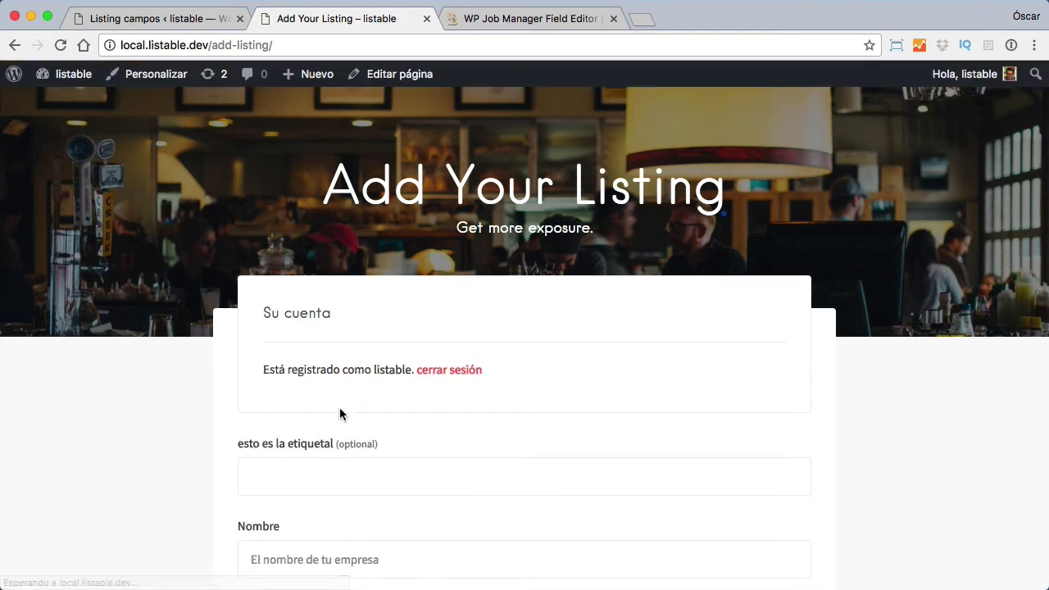
pyautogui.scroll(-1, 348, 438)
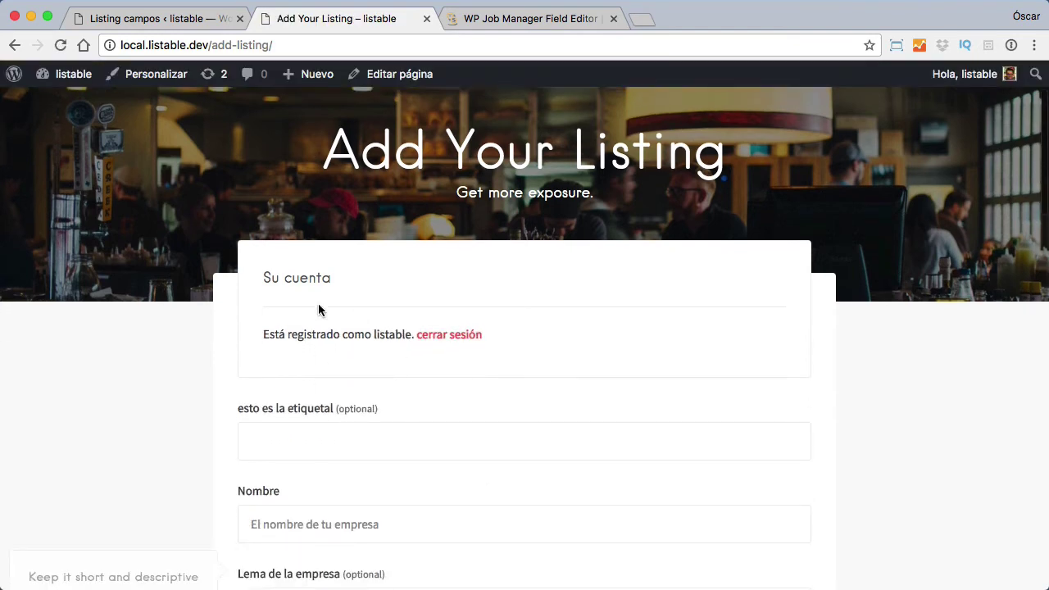
pyautogui.scroll(-1, 296, 354)
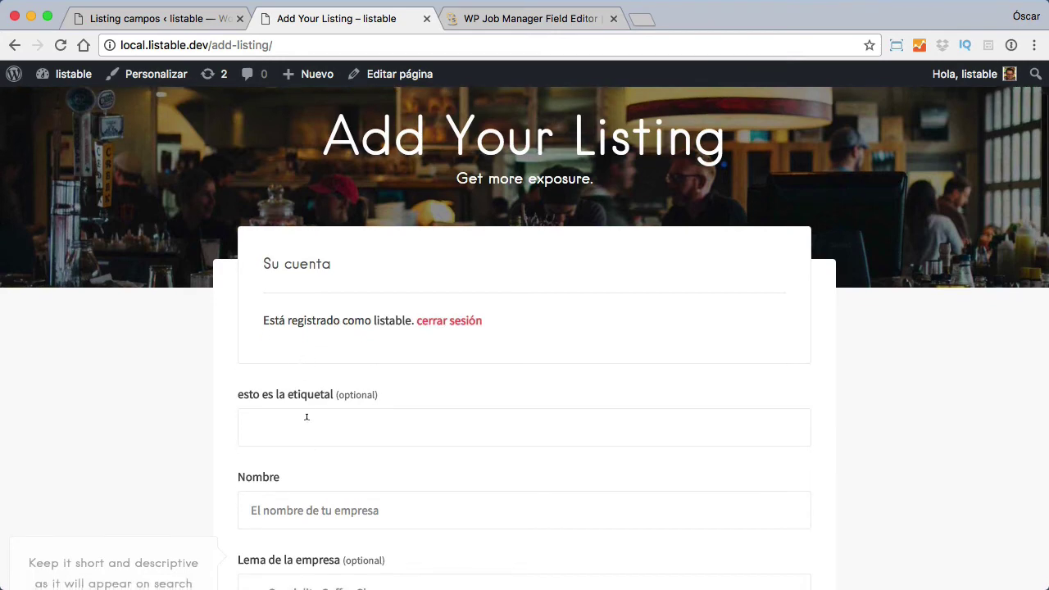
# - Edit campo_premium again so it requires the Business package instead of Professional, and save the field
pyautogui.click(163, 22)
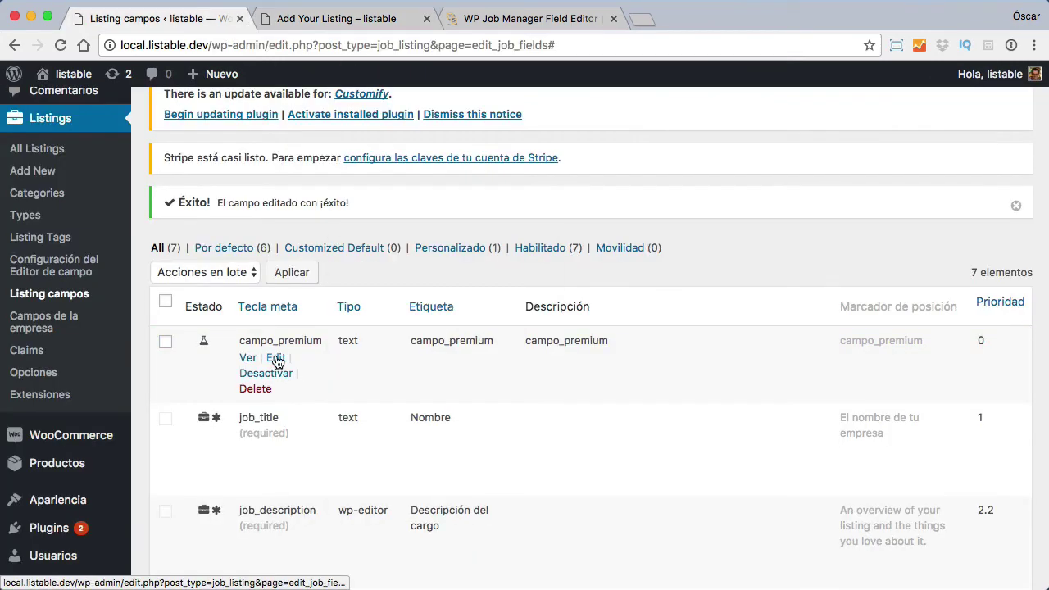
pyautogui.click(275, 358)
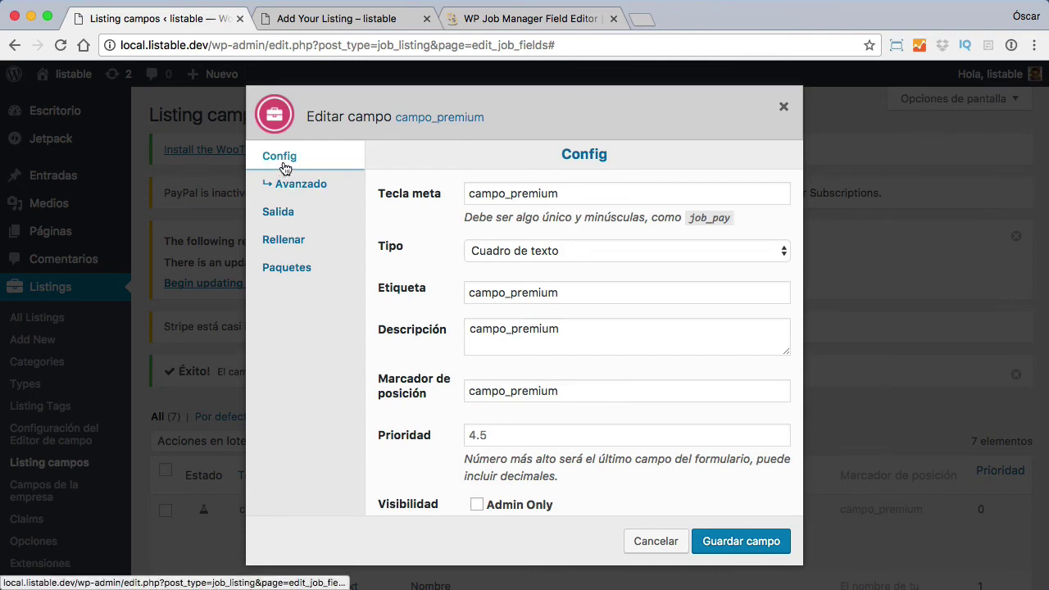
pyautogui.click(279, 211)
pyautogui.click(287, 269)
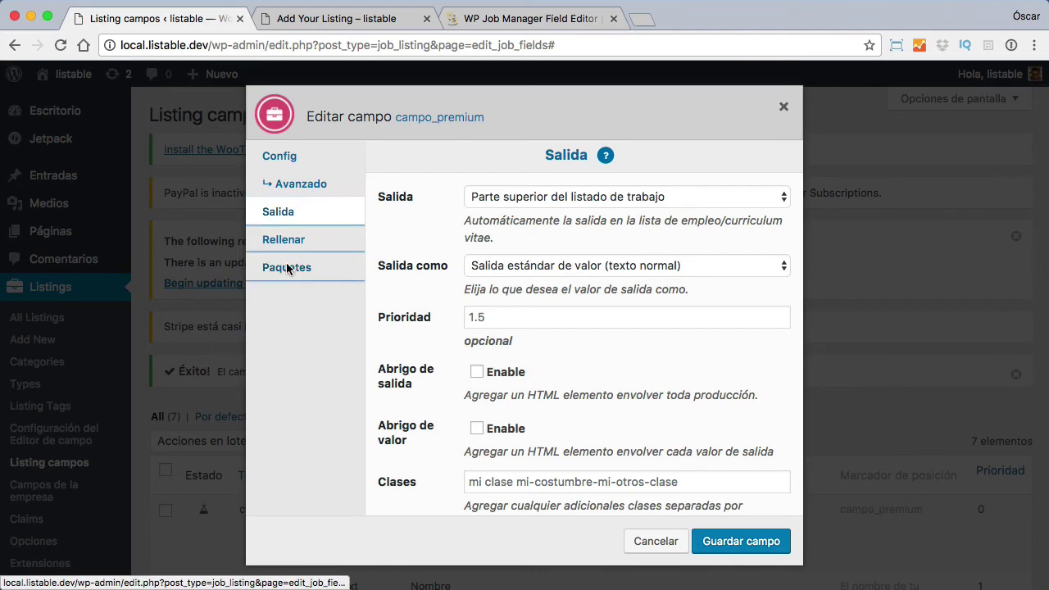
pyautogui.click(478, 295)
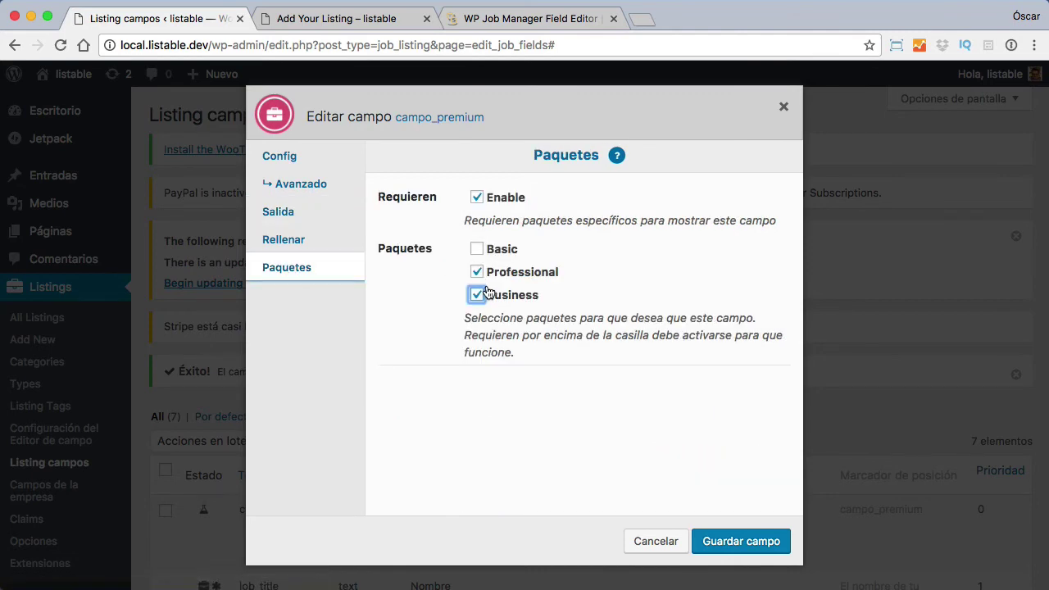
pyautogui.click(483, 276)
pyautogui.click(729, 549)
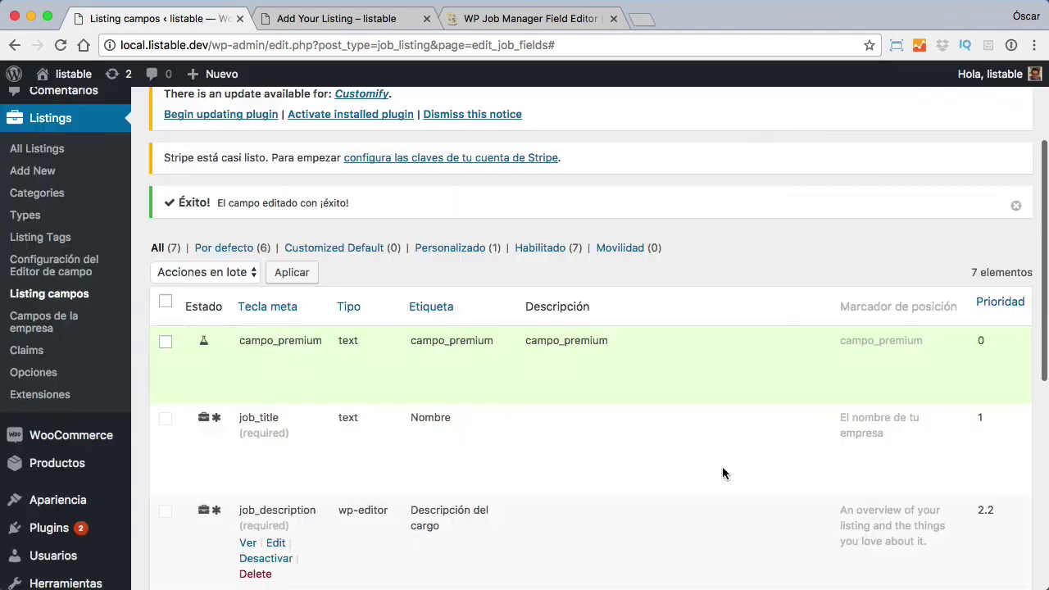
# - Reload the Add Your Listing form and fill campo_premium with campo_premium and the esto es la etiquetal field with prueba
pyautogui.click(368, 22)
pyautogui.click(59, 45)
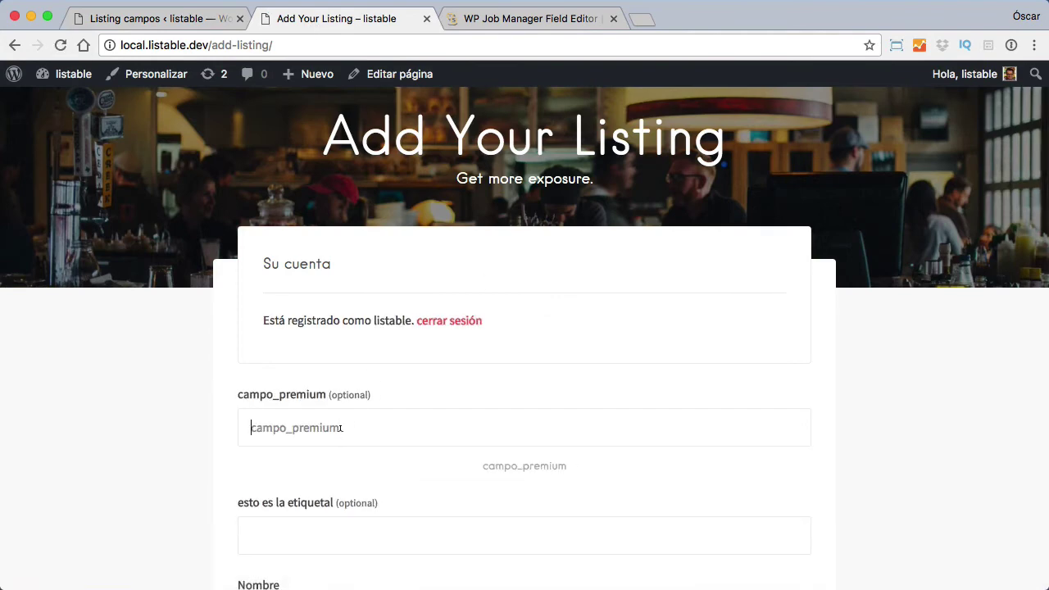
pyautogui.write('campo_premium')
pyautogui.scroll(-3, 341, 430)
pyautogui.click(323, 467)
pyautogui.write('campo_premium')
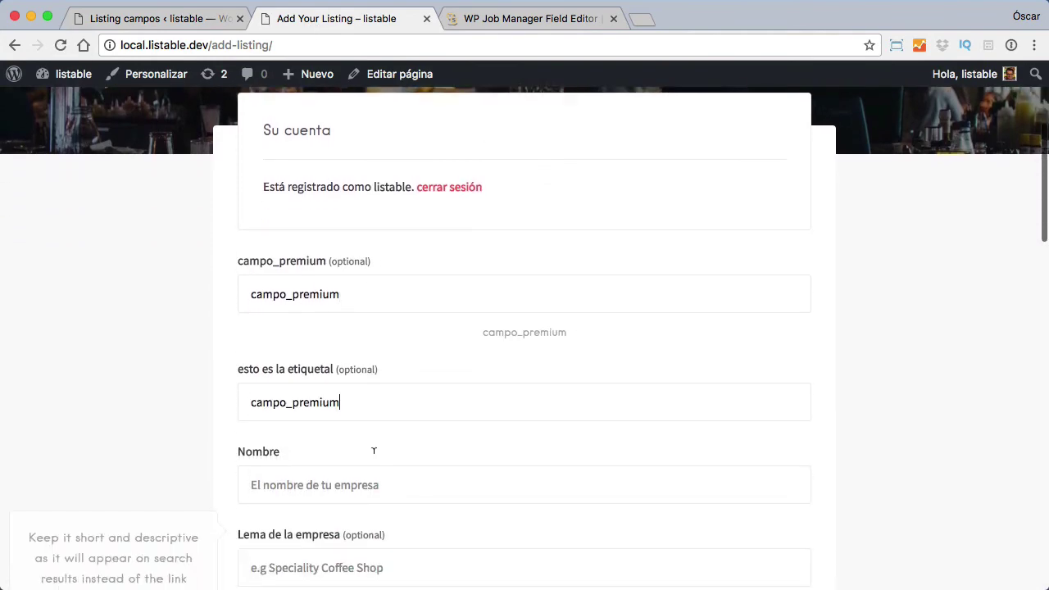
pyautogui.scroll(-1, 352, 460)
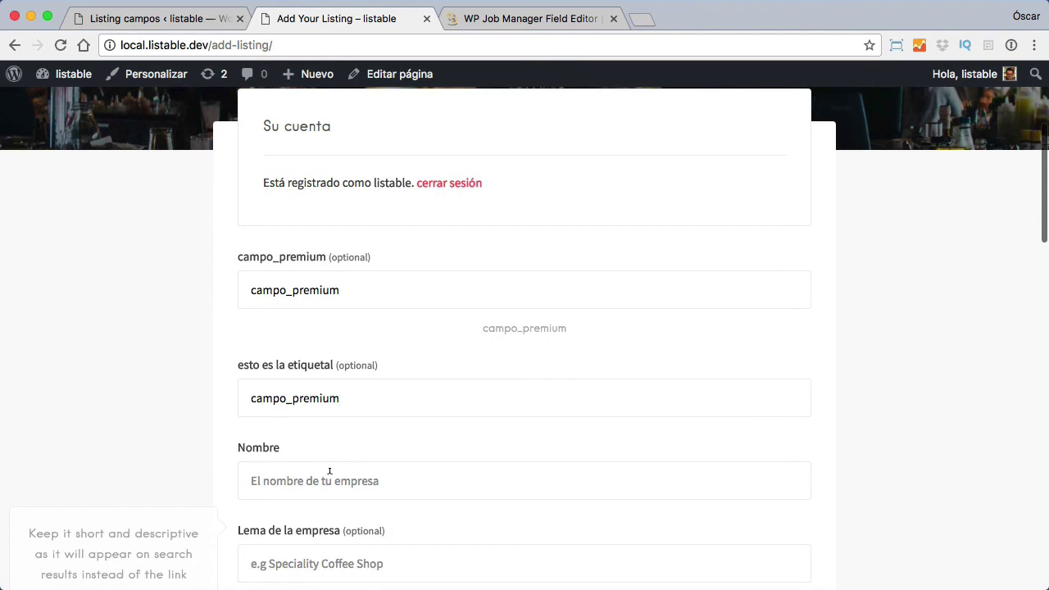
pyautogui.doubleClick(345, 398)
pyautogui.write('prueba')
# - Copy prueba into the Nombre and Lema de la empresa fields, and fill Descripción del cargo with pruebaprueba
pyautogui.doubleClick(274, 396)
pyautogui.hotkey('ctrl', 'c')
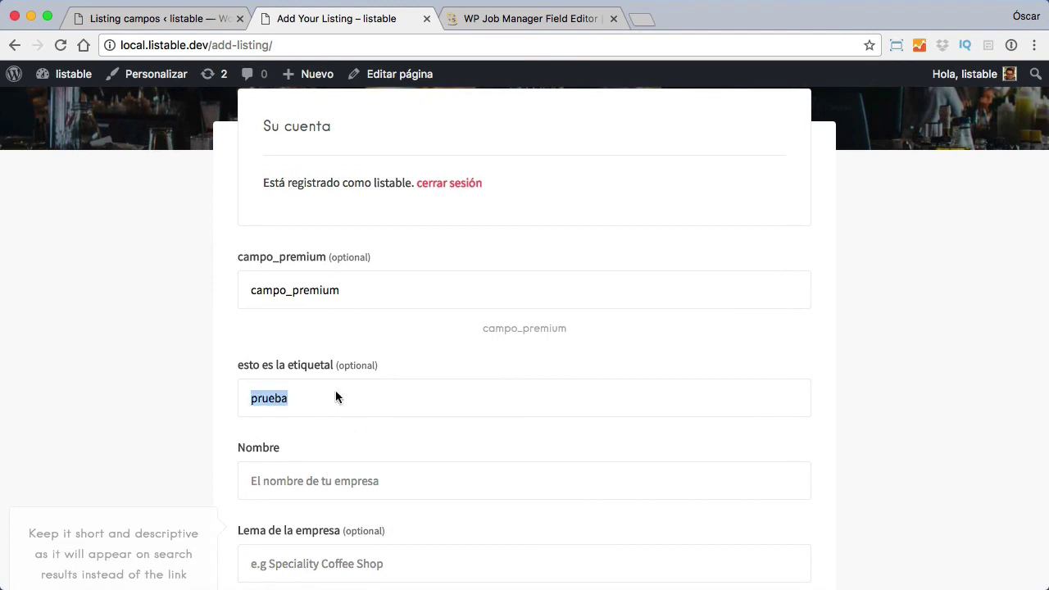
pyautogui.scroll(-1, 335, 397)
pyautogui.click(340, 449)
pyautogui.hotkey('ctrl', 'v')
pyautogui.scroll(-3, 336, 442)
pyautogui.click(316, 421)
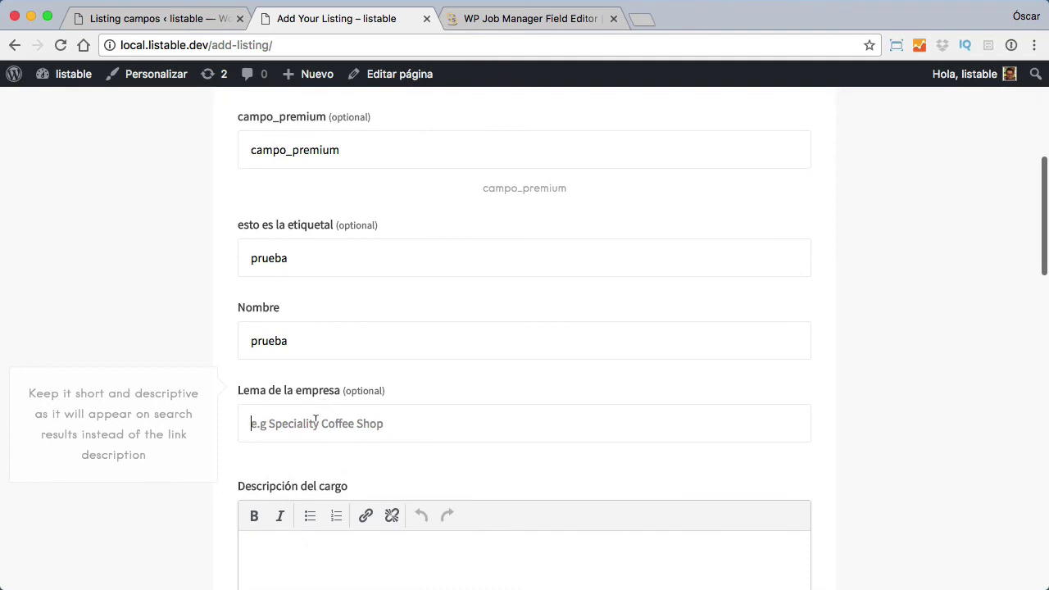
pyautogui.hotkey('ctrl', 'v')
pyautogui.scroll(-3, 344, 419)
pyautogui.click(377, 413)
pyautogui.hotkey('ctrl', 'v')
# - Choose Movie Theater as the listing category and preview the listing
pyautogui.scroll(-5, 373, 369)
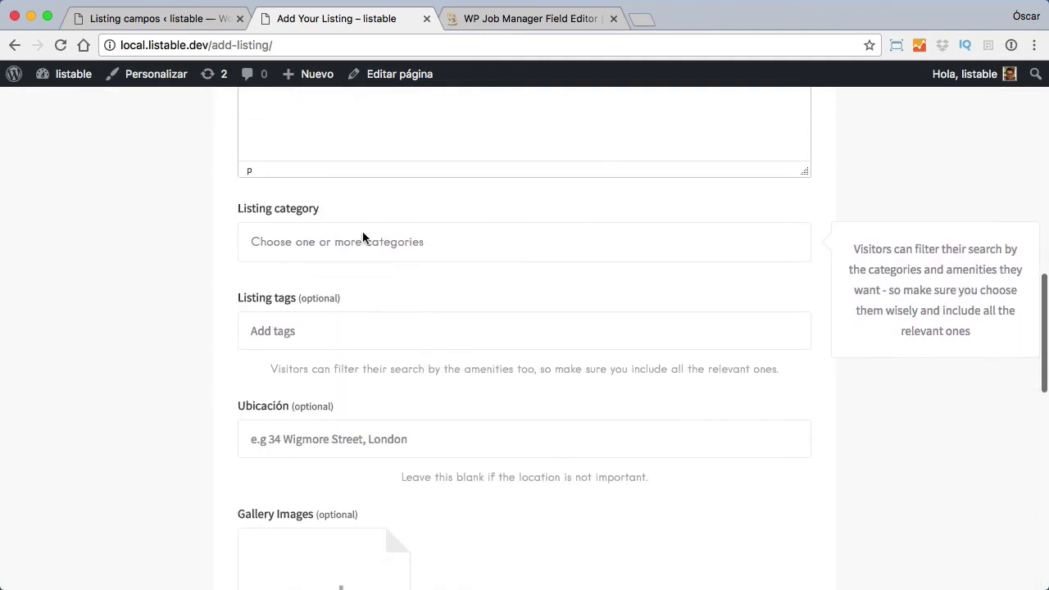
pyautogui.click(363, 238)
pyautogui.click(319, 312)
pyautogui.scroll(-1, 367, 404)
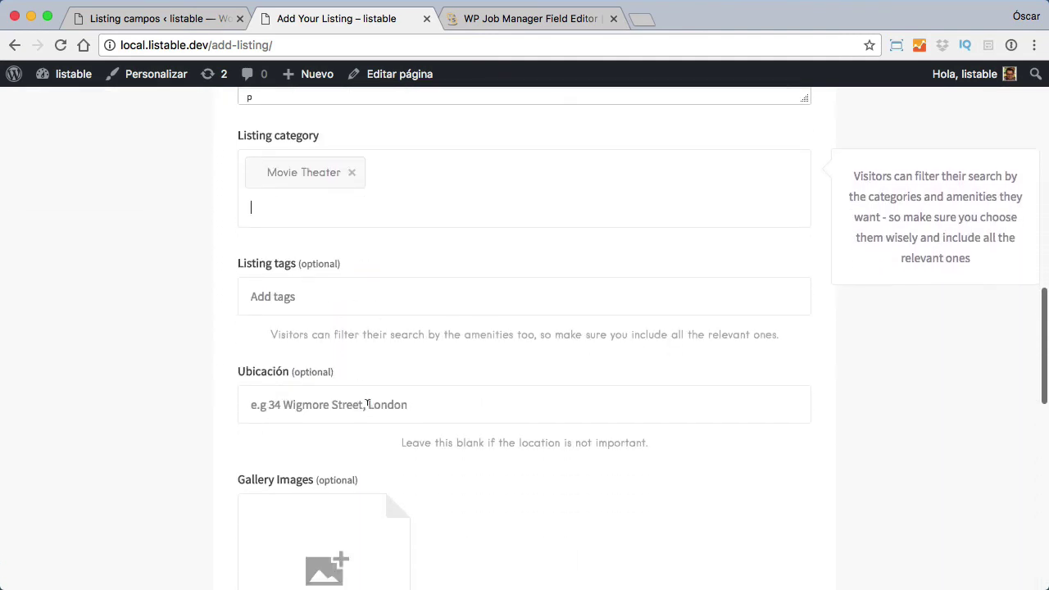
pyautogui.scroll(-10, 369, 409)
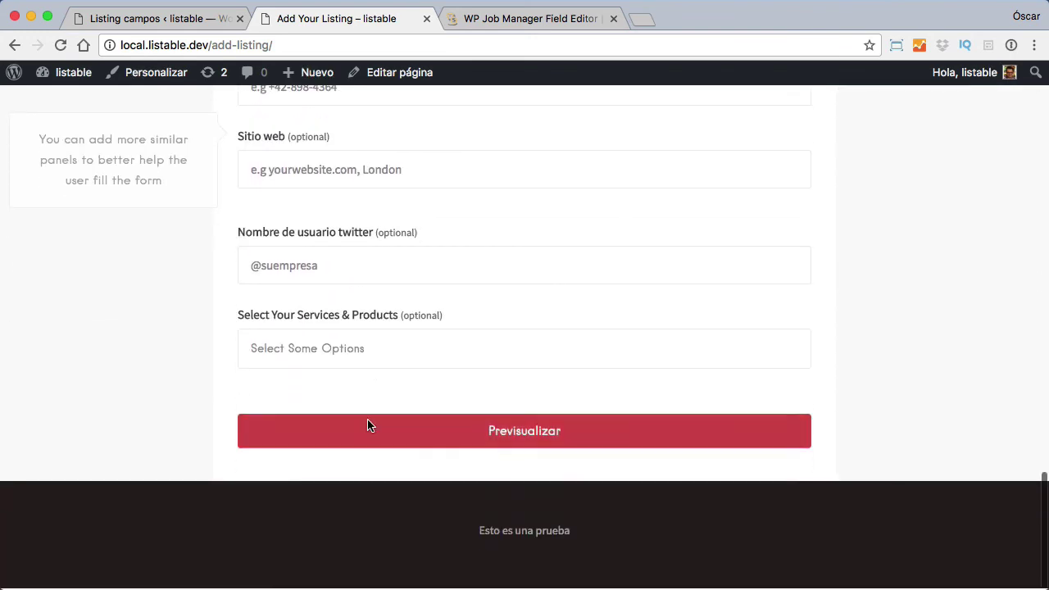
pyautogui.click(367, 425)
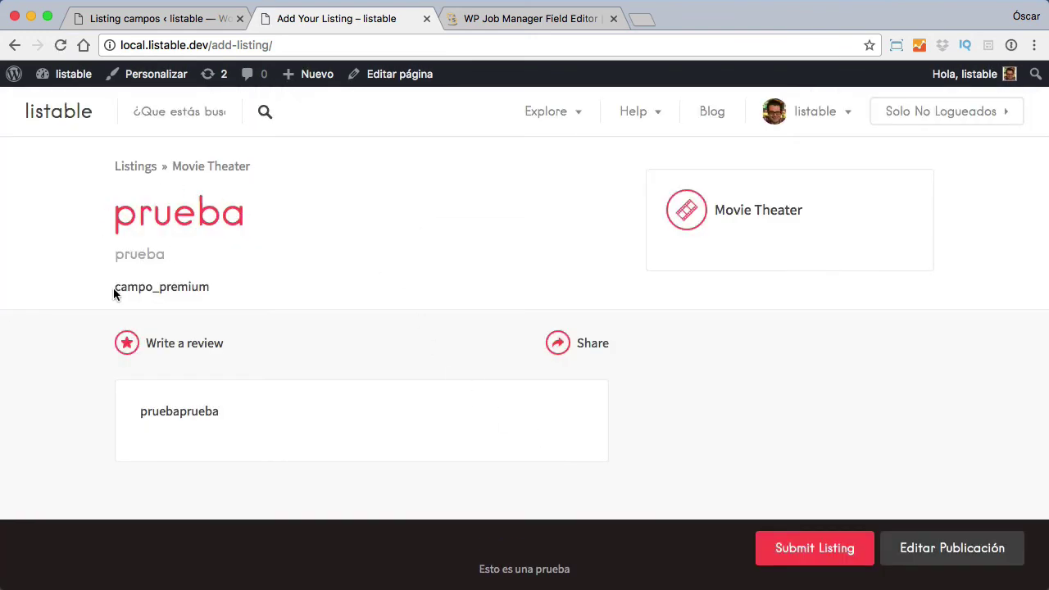
# - Examine the campo_premium output in the listing preview and glance at the WP Job Manager Field Editor product page
pyautogui.moveTo(113, 287); pyautogui.dragTo(222, 283)
pyautogui.click(278, 285)
pyautogui.click(519, 24)
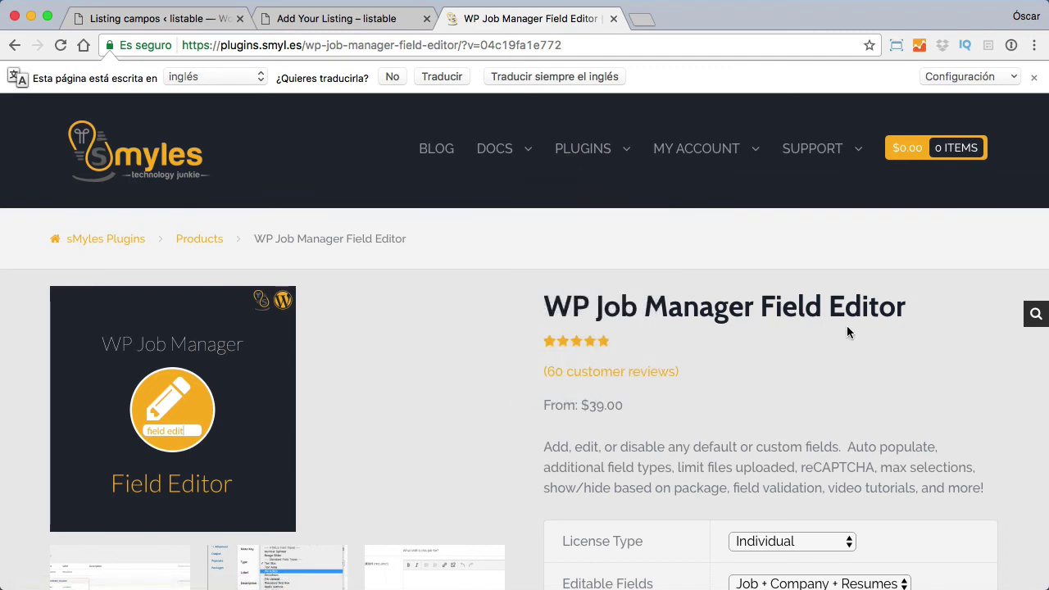
pyautogui.click(374, 21)
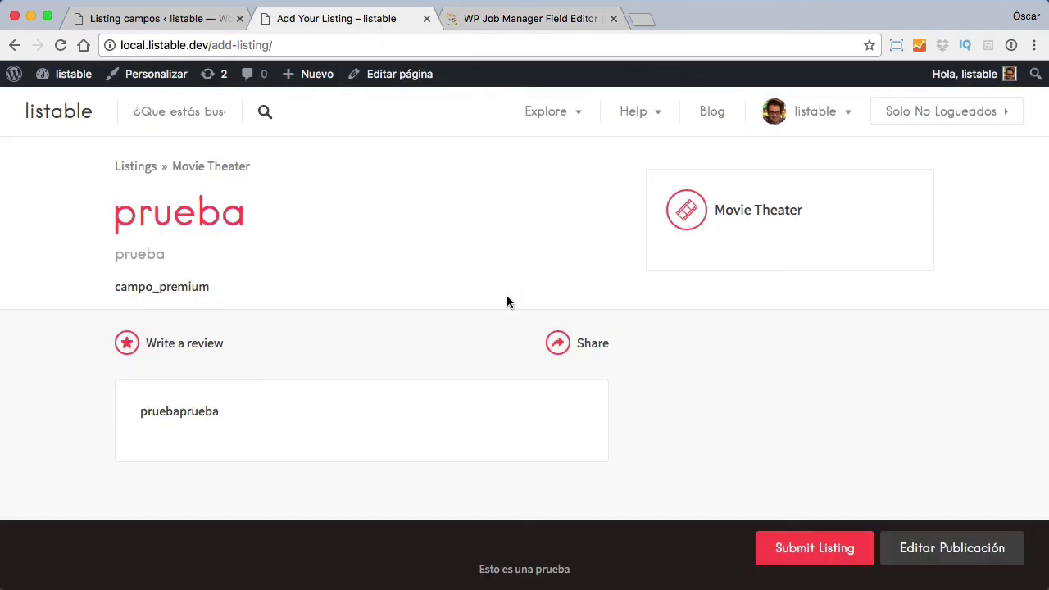